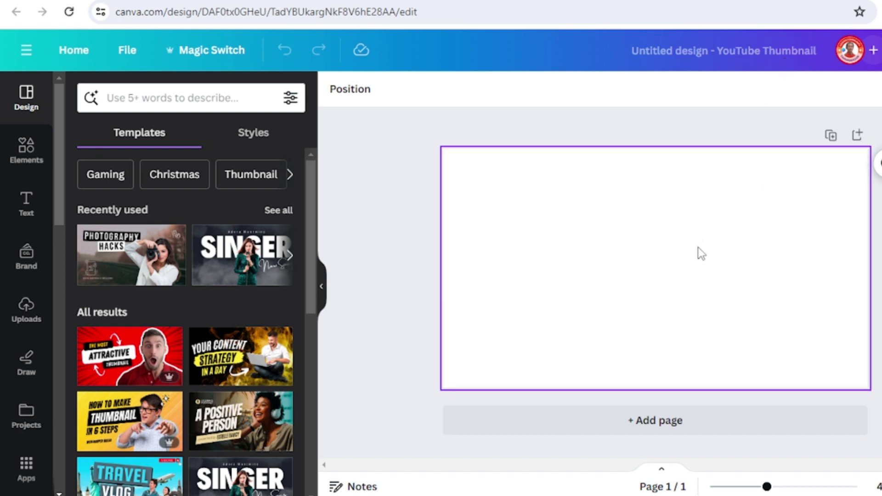
# Add the recently used World Map Illustration photo to the blank page and set it as the page background
pyautogui.click(26, 149)
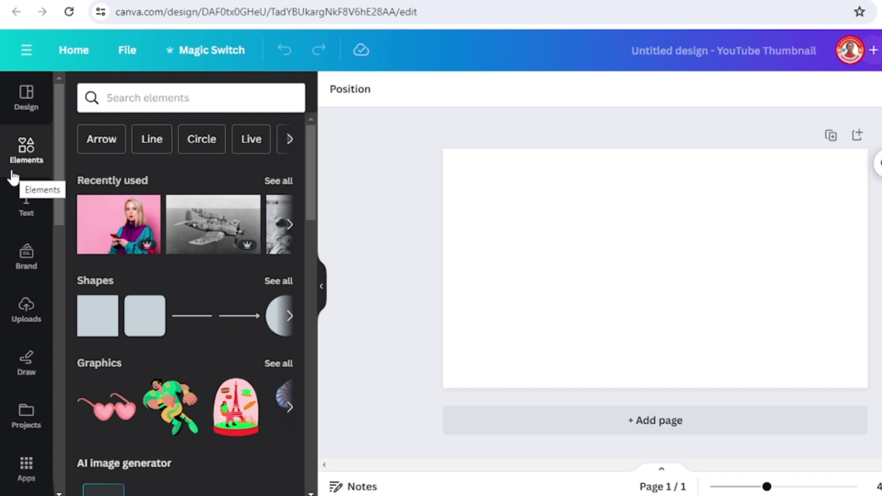
pyautogui.click(281, 182)
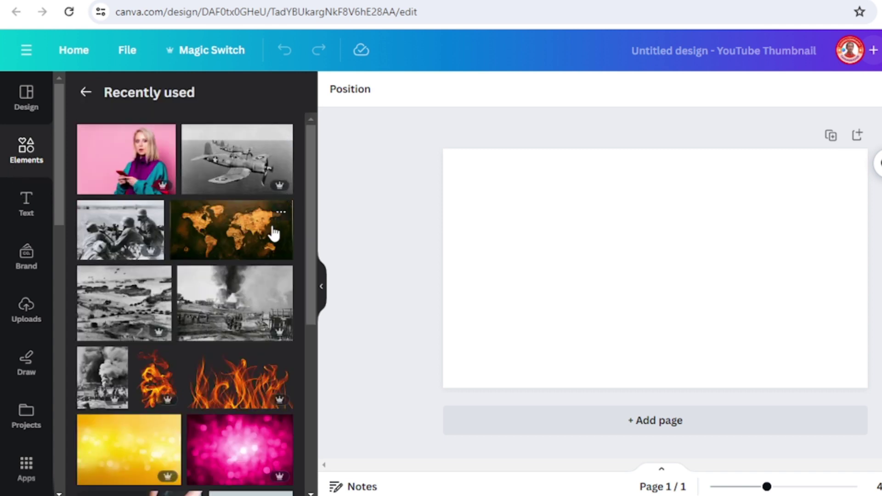
pyautogui.click(251, 239)
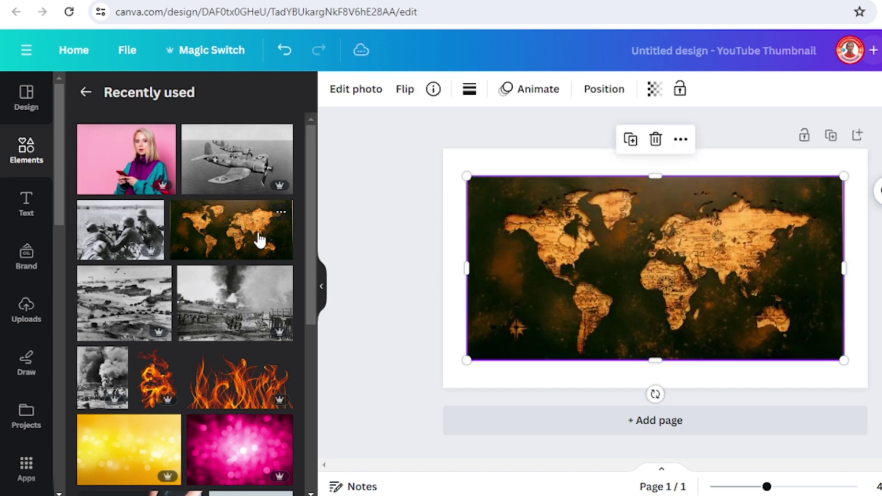
pyautogui.click(279, 211)
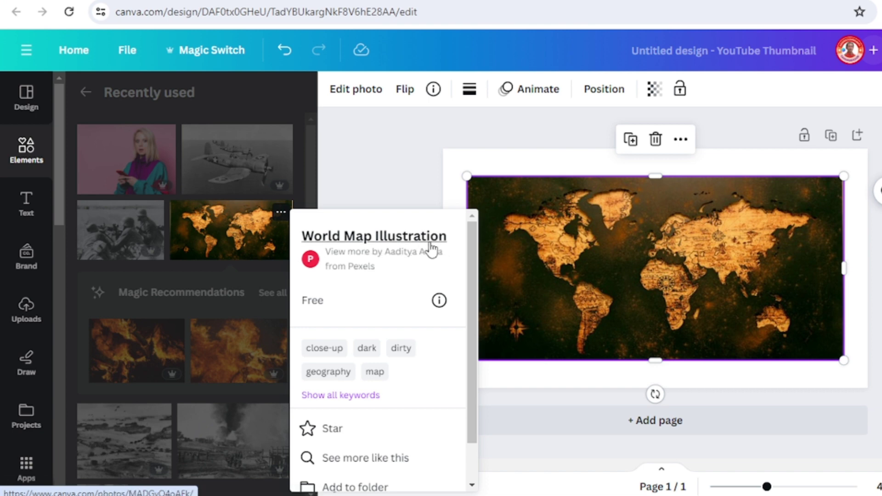
pyautogui.rightClick(654, 257)
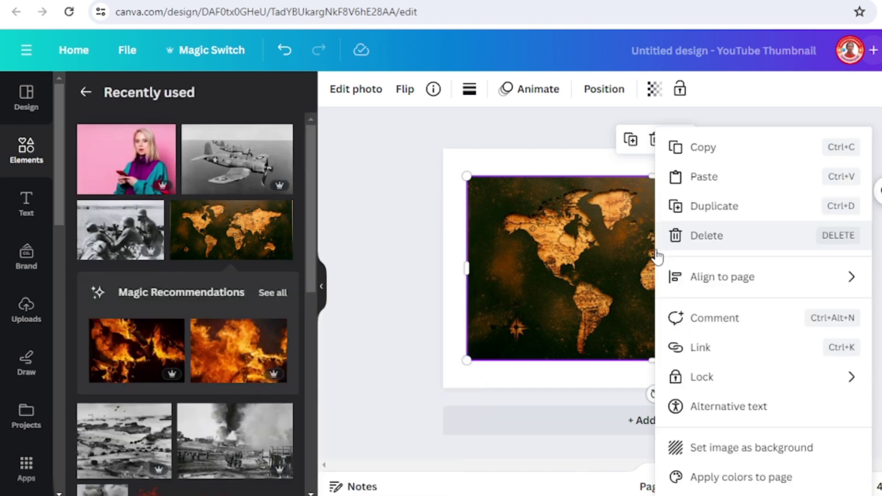
pyautogui.click(770, 457)
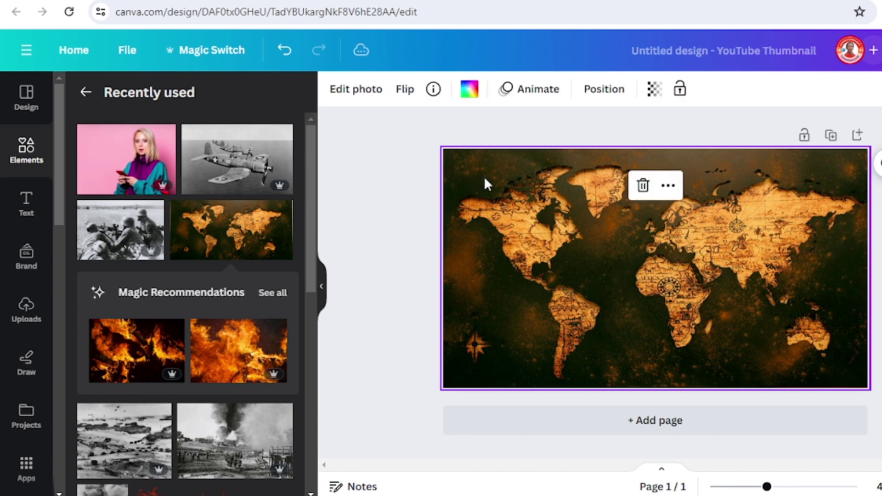
# Darken the world map background by setting its brightness to -47
pyautogui.click(358, 95)
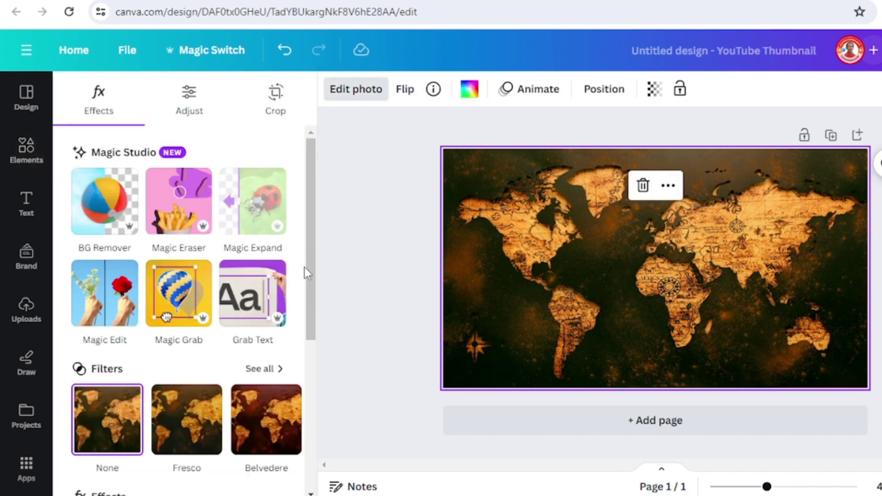
pyautogui.click(190, 99)
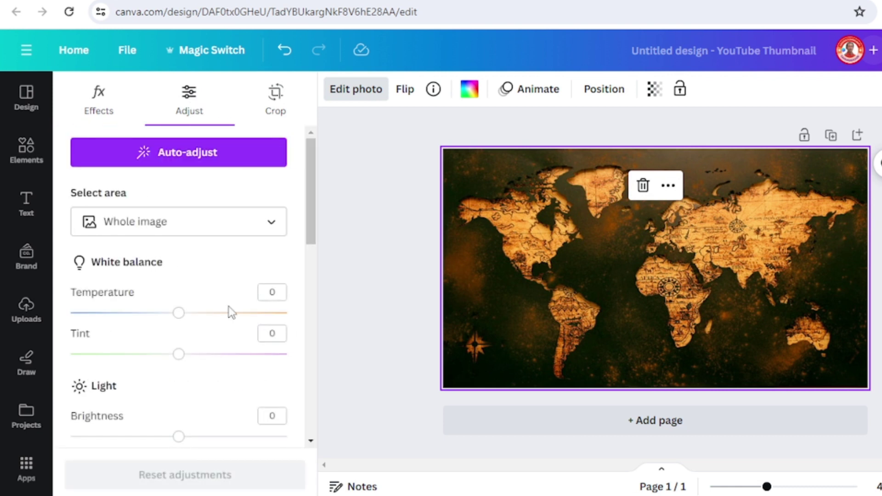
pyautogui.scroll(-3, 150, 338)
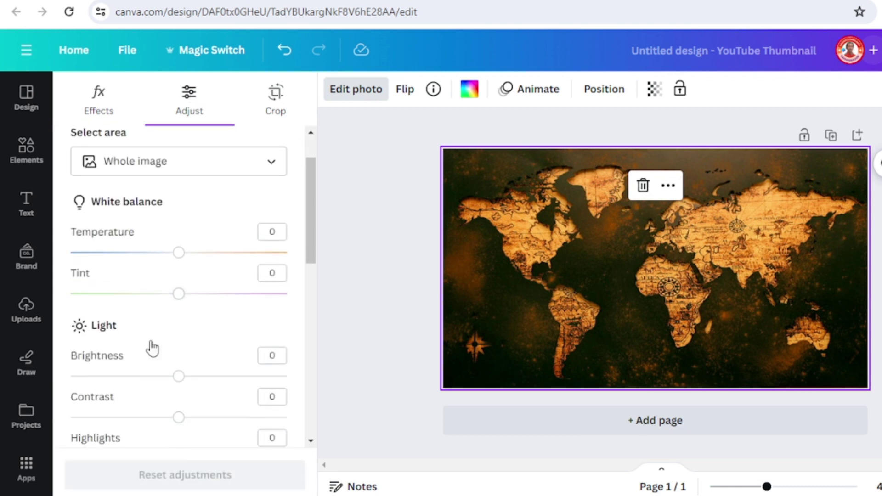
pyautogui.click(128, 289)
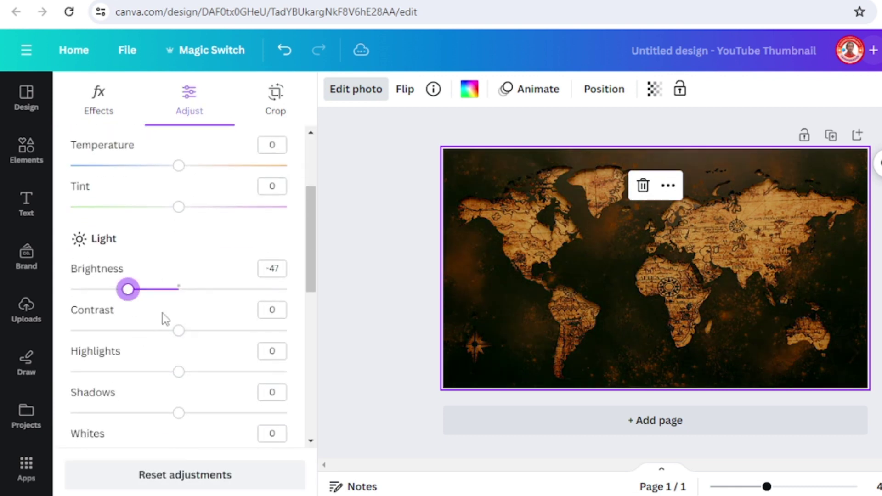
# Mute the world map background's colours by setting its saturation to -47
pyautogui.scroll(-6, 165, 319)
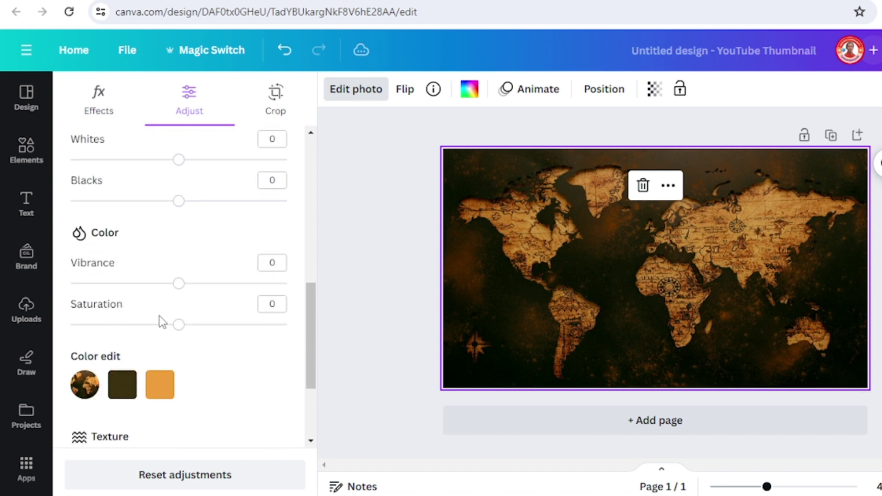
pyautogui.click(115, 325)
pyautogui.press('Right')
pyautogui.press('Right')
pyautogui.press('Right')
pyautogui.press('Right')
pyautogui.press('Right')
pyautogui.press('Right')
pyautogui.press('Right')
pyautogui.press('Right')
pyautogui.press('Right')
pyautogui.press('Right')
pyautogui.press('Right')
pyautogui.press('Right')
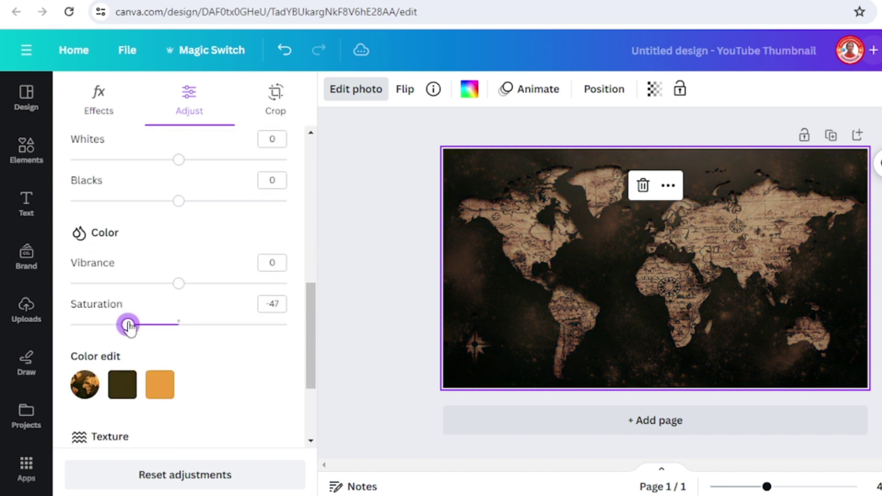
pyautogui.press('Escape')
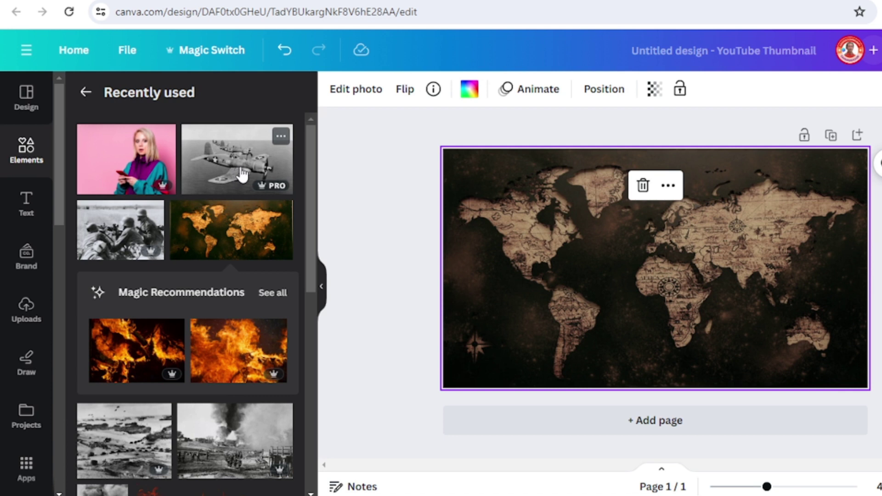
# Place the recently used warplane, smoke-cloud and soldiers photos as a small, tilted, overlapping collage over the left and middle of the map
pyautogui.click(280, 136)
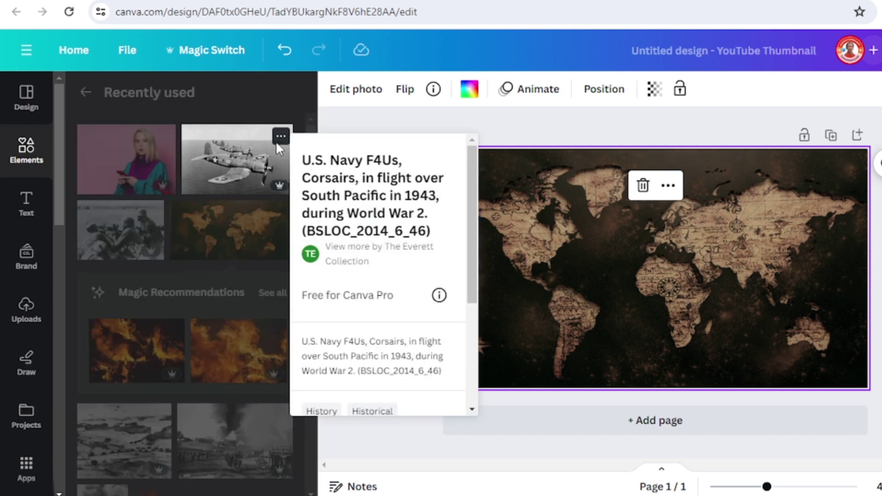
pyautogui.click(235, 163)
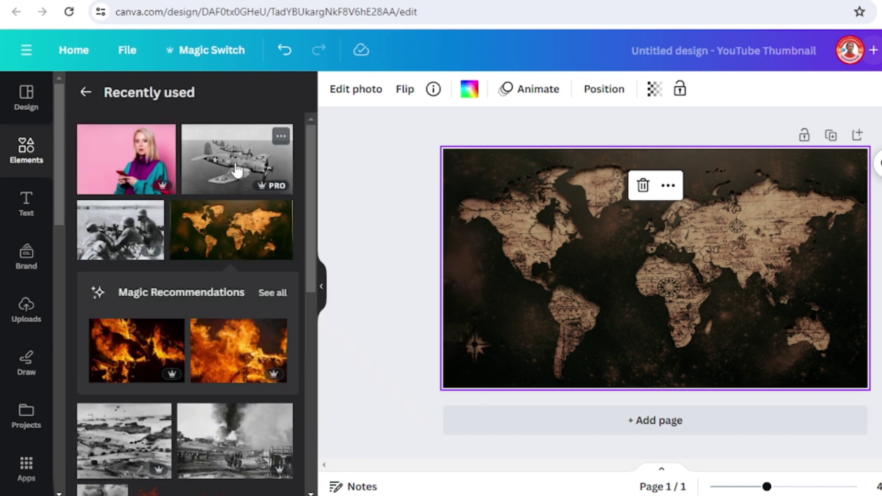
pyautogui.click(235, 164)
pyautogui.moveTo(808, 364); pyautogui.dragTo(628, 251)
pyautogui.moveTo(565, 286); pyautogui.dragTo(582, 292)
pyautogui.click(134, 240)
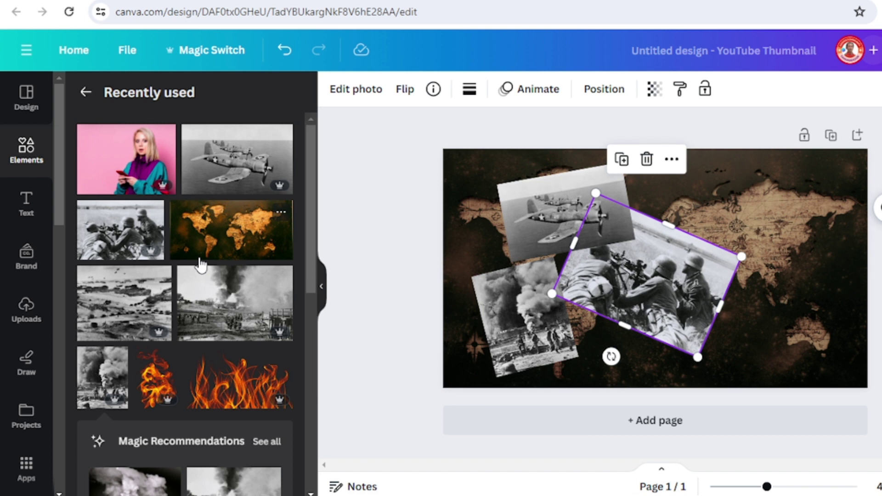
# Add the recently used photo of the shocked woman holding a phone and remove its pink background
pyautogui.click(126, 175)
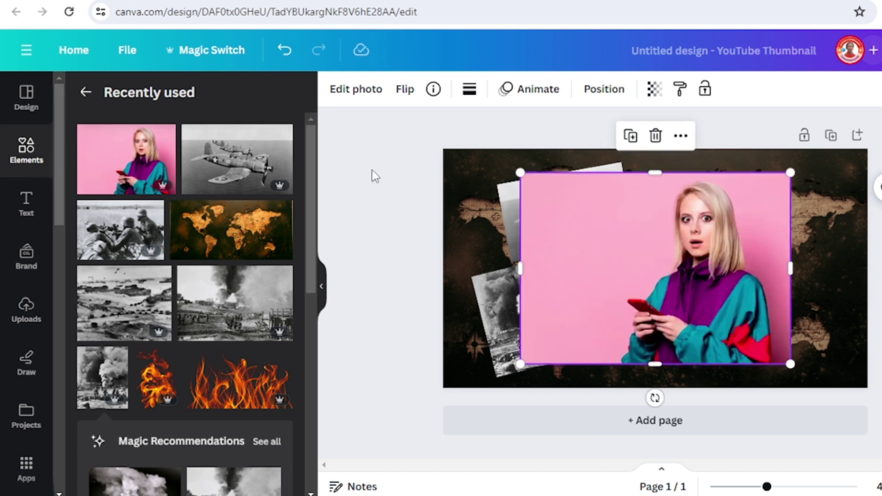
pyautogui.click(362, 91)
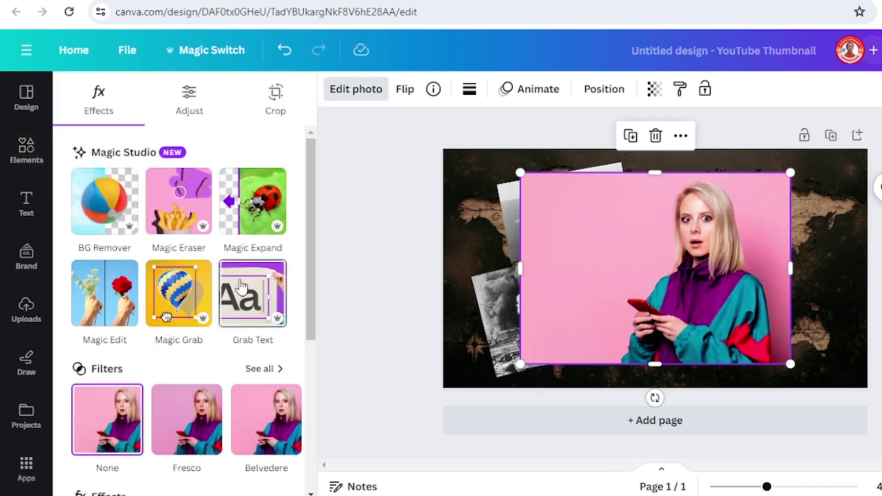
pyautogui.click(111, 201)
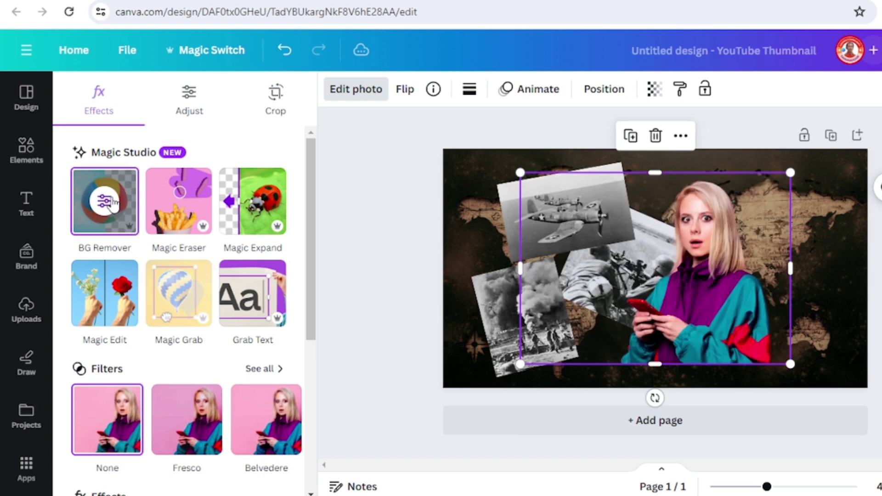
# Apply a Glow shadow to the woman cutout and set its colour to pink #F83279
pyautogui.scroll(-5, 128, 291)
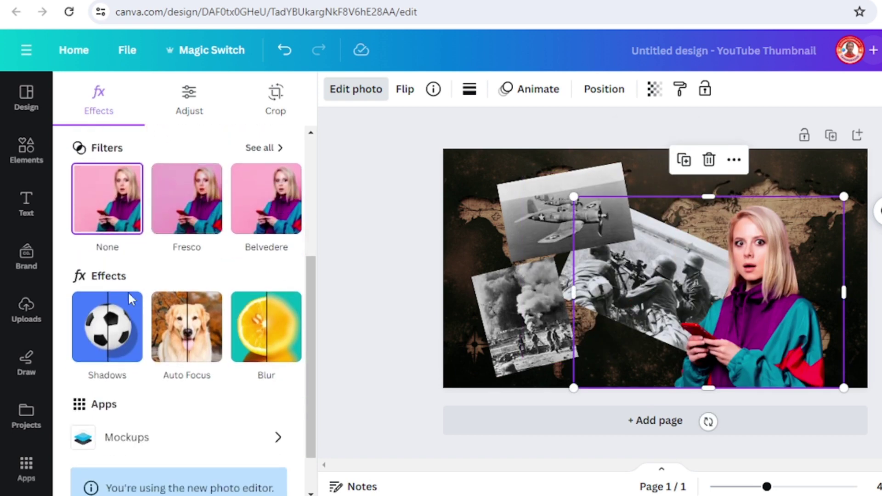
pyautogui.click(107, 344)
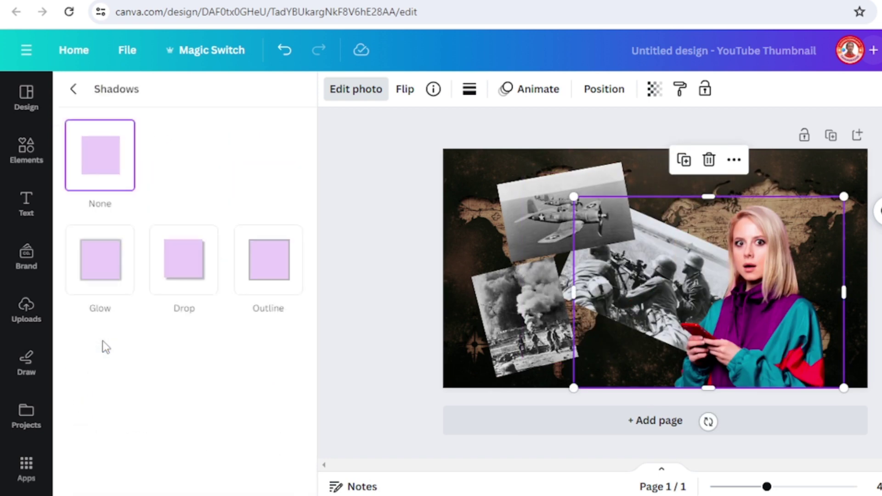
pyautogui.click(112, 276)
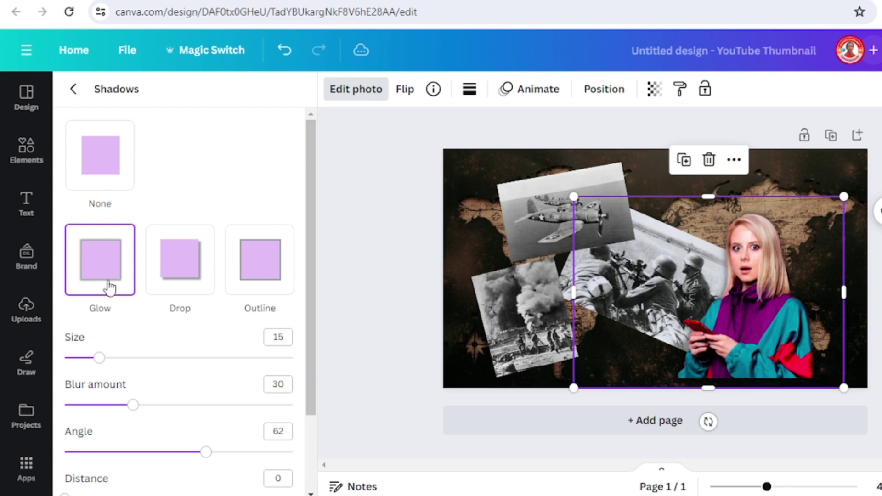
pyautogui.scroll(-2, 110, 282)
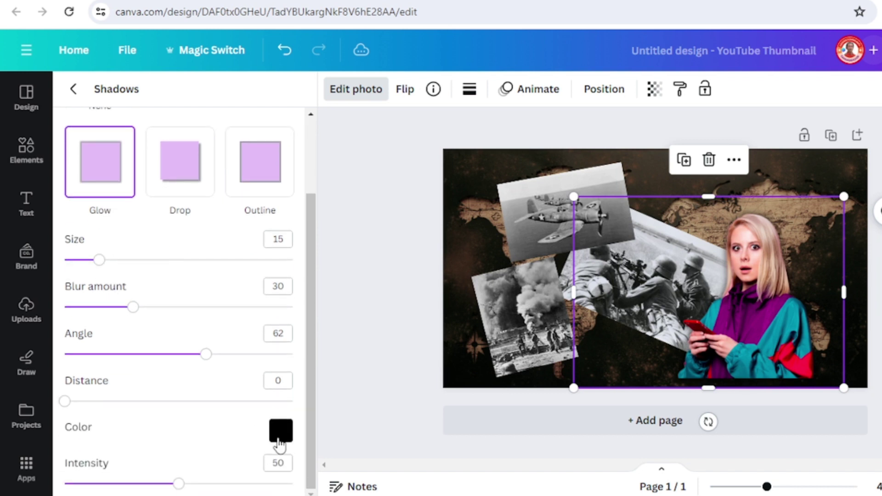
pyautogui.click(279, 440)
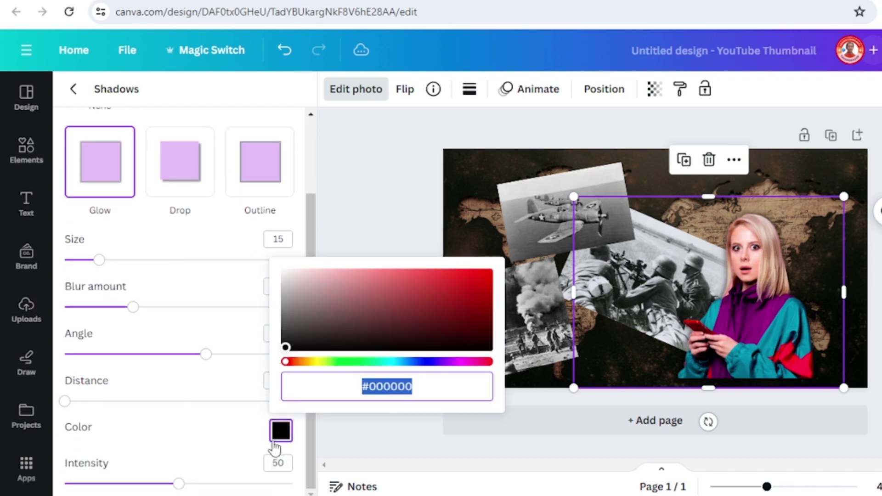
pyautogui.click(476, 363)
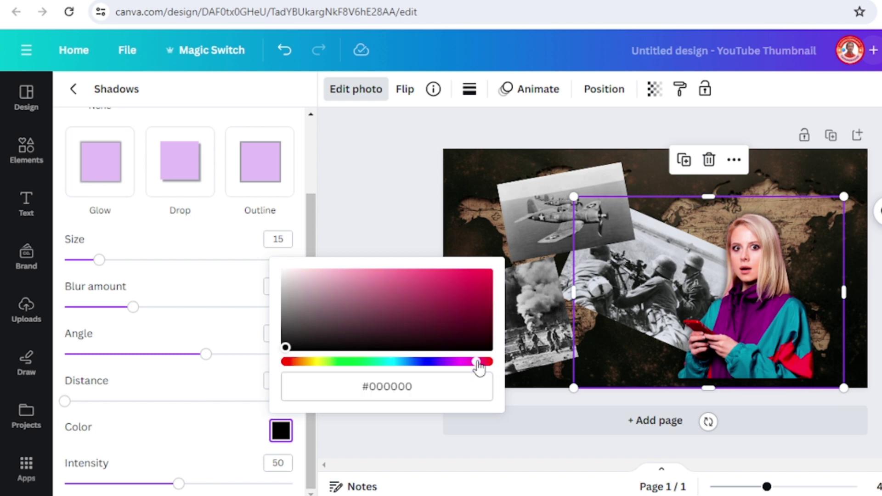
pyautogui.click(450, 273)
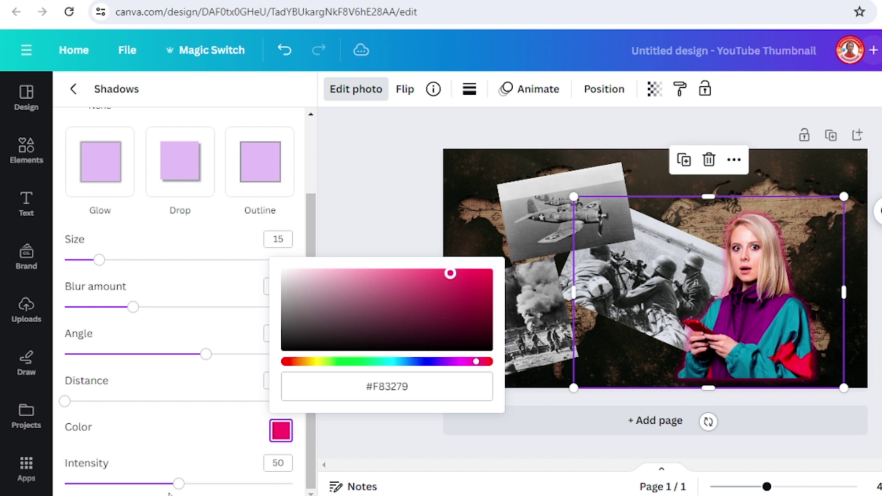
# Strengthen the woman's glow with intensity 100, size 27 and blur amount 37
pyautogui.moveTo(179, 484); pyautogui.dragTo(287, 491)
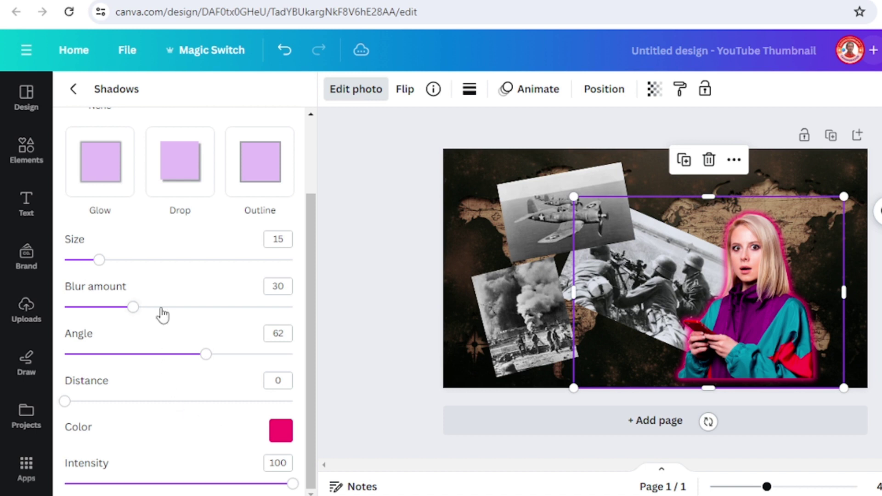
pyautogui.click(128, 262)
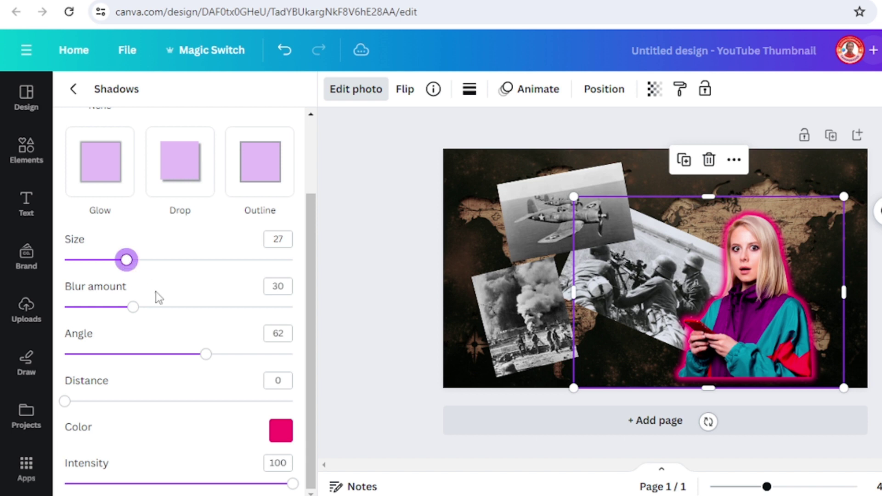
pyautogui.click(151, 316)
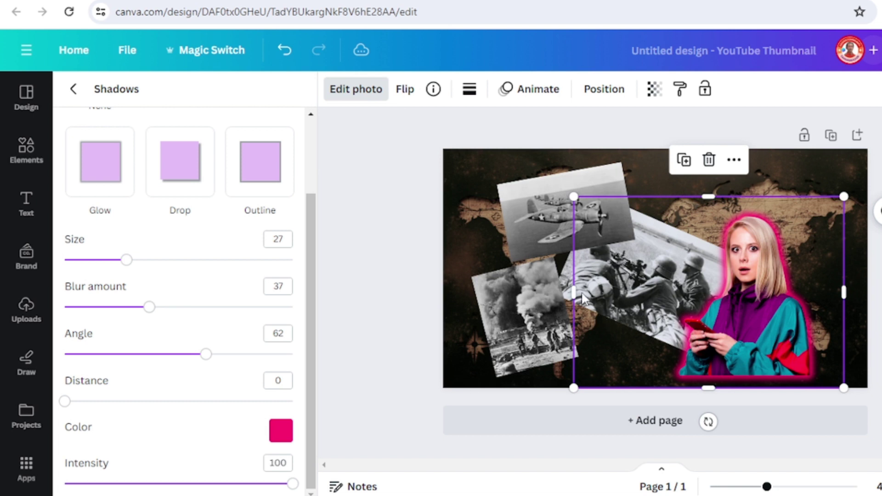
# Crop the empty left side of the woman cutout, enlarge it and fit it against the page's right edge
pyautogui.moveTo(633, 300); pyautogui.dragTo(660, 303)
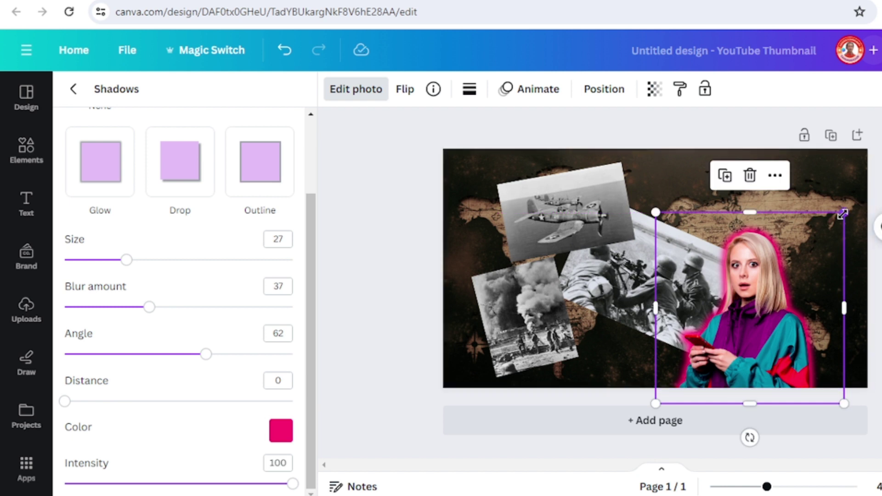
pyautogui.moveTo(844, 211); pyautogui.dragTo(881, 161)
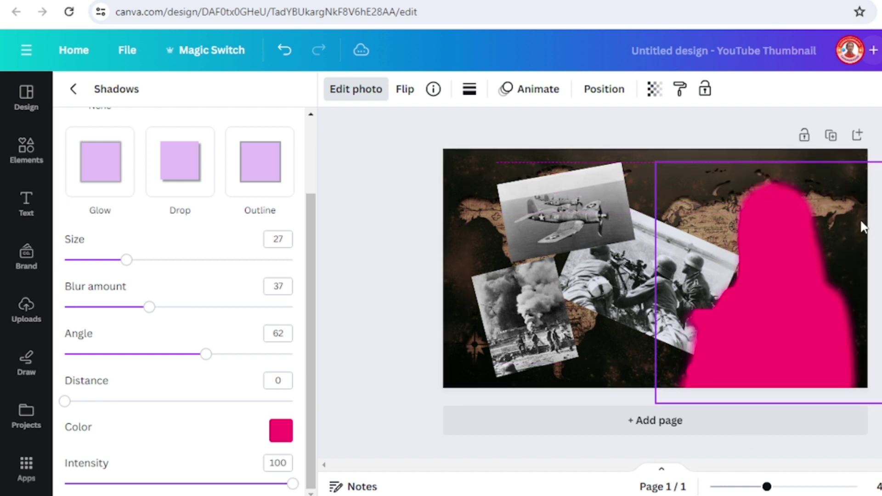
pyautogui.moveTo(862, 226); pyautogui.dragTo(863, 226)
pyautogui.click(654, 347)
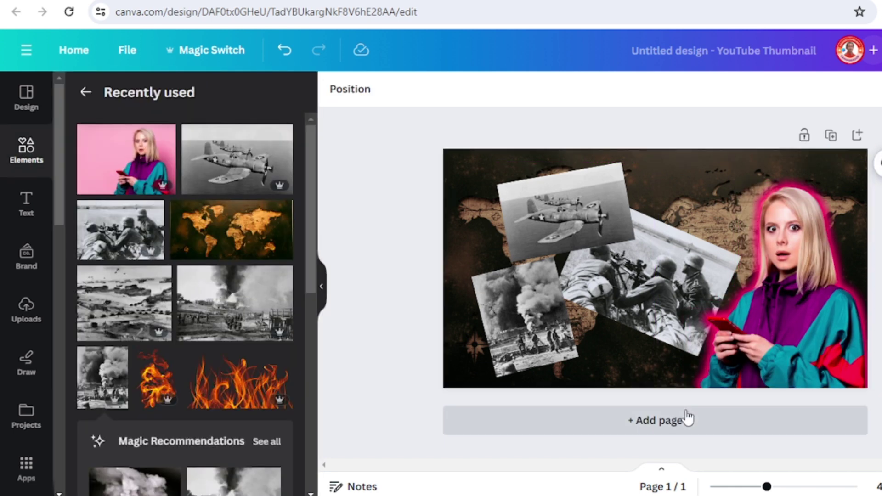
# Add a second page and insert a heading reading "10 WW II FACTS YOU DIDN'T KNOW"
pyautogui.click(675, 425)
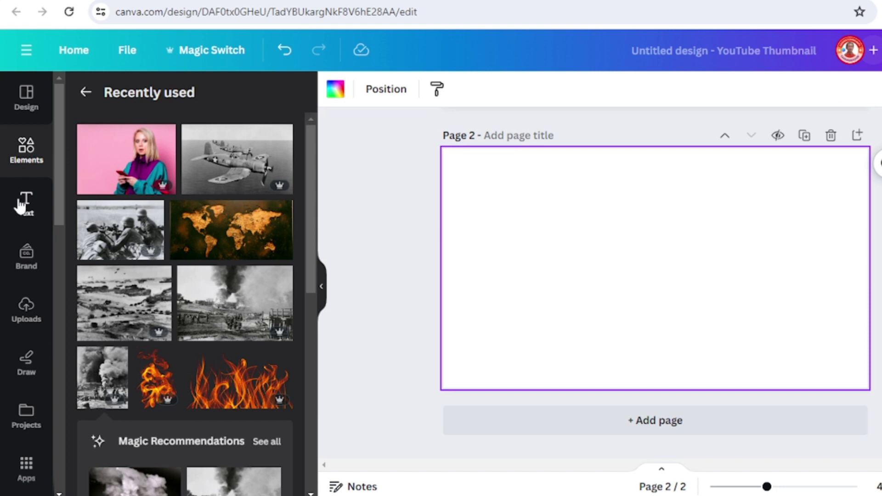
pyautogui.click(26, 203)
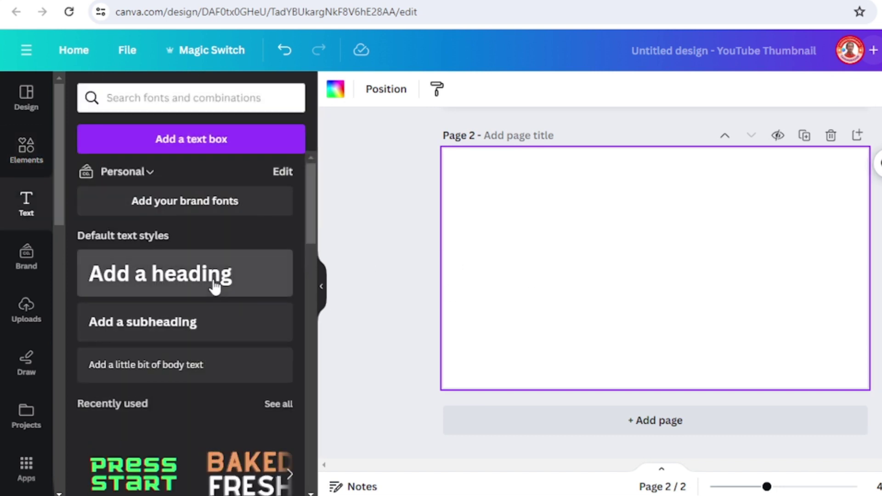
pyautogui.click(212, 285)
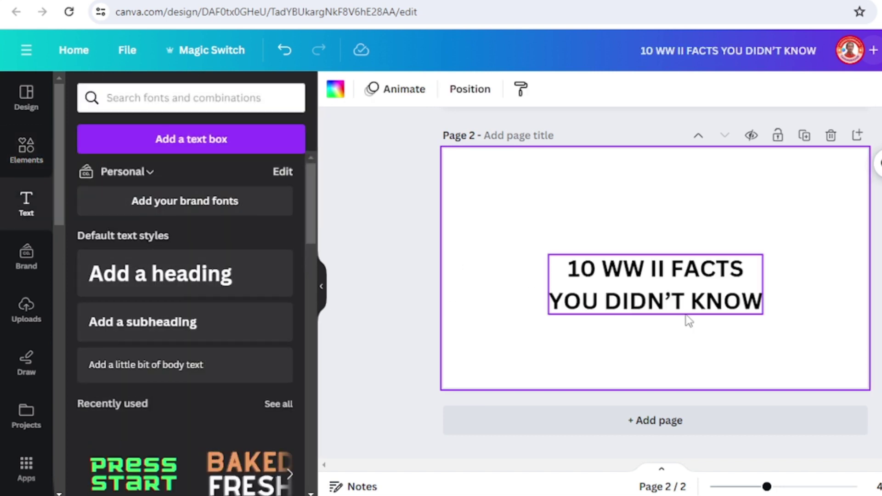
# Move the heading higher on the page, duplicate it and place the copy directly below the original
pyautogui.moveTo(691, 304); pyautogui.dragTo(651, 259)
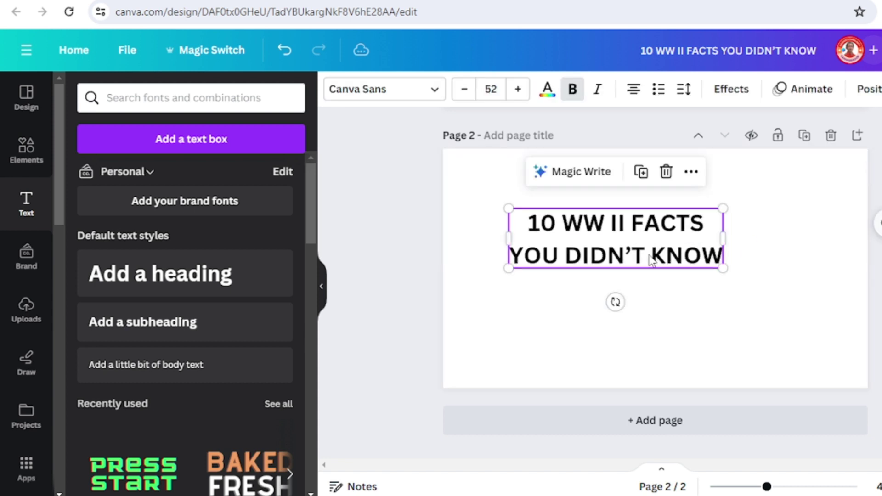
pyautogui.click(641, 172)
pyautogui.moveTo(631, 296); pyautogui.dragTo(635, 314)
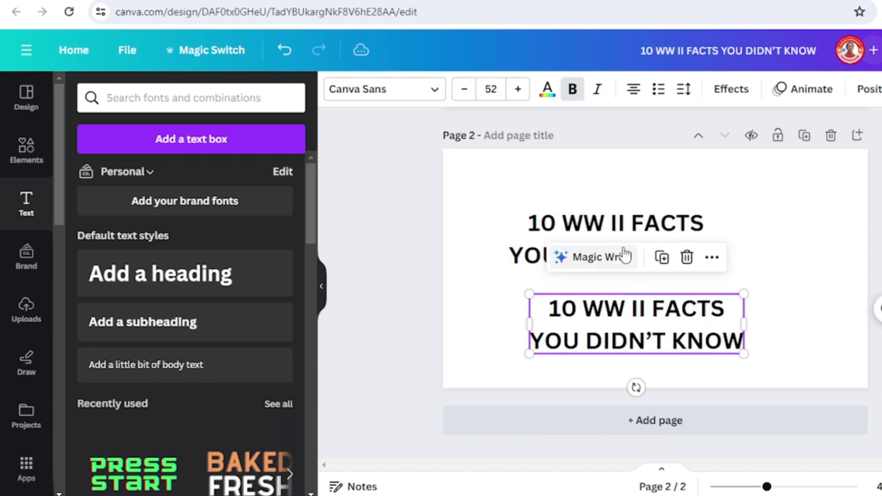
# Trim the upper heading to "10 WW II FACTS" and the lower copy to "YOU DIDN'T KNOW"
pyautogui.click(517, 250)
pyautogui.moveTo(510, 254); pyautogui.dragTo(717, 264)
pyautogui.press('BackSpace')
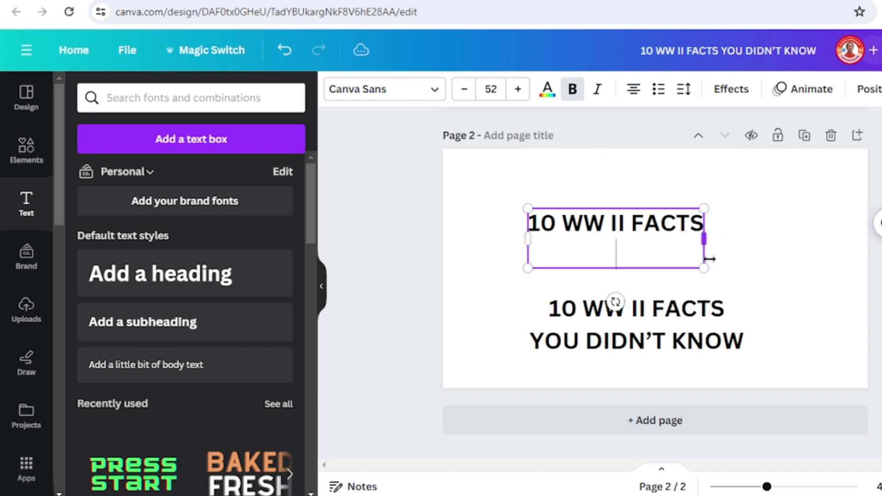
pyautogui.press('BackSpace')
pyautogui.doubleClick(571, 303)
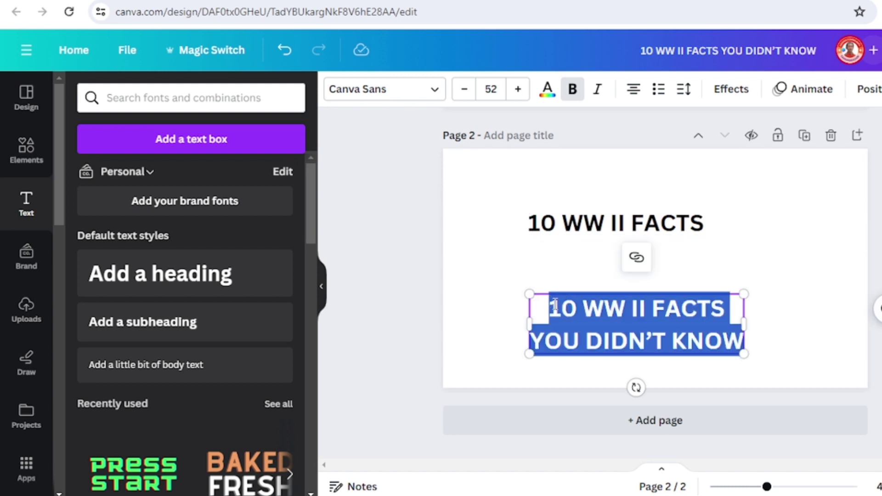
pyautogui.click(595, 317)
pyautogui.moveTo(551, 301); pyautogui.dragTo(726, 297)
pyautogui.press('Delete')
pyautogui.press('Delete')
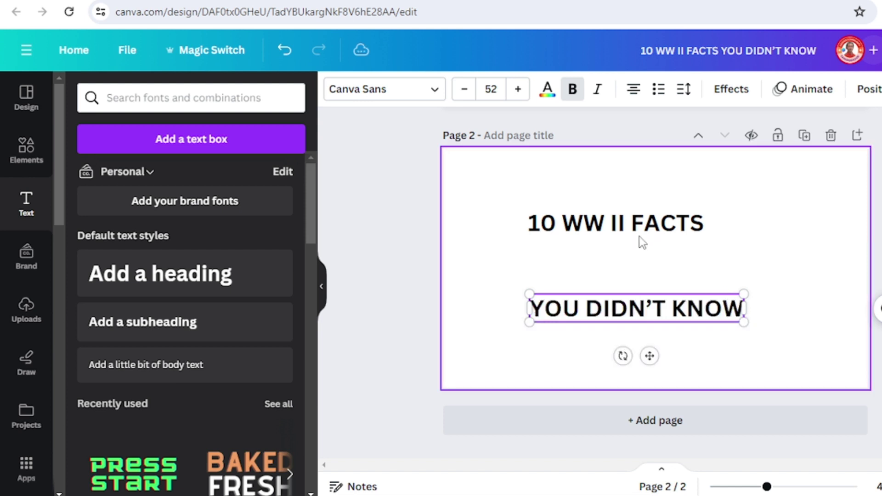
# Change the font of the "10 WW II FACTS" line to Bangers
pyautogui.click(639, 230)
pyautogui.click(416, 89)
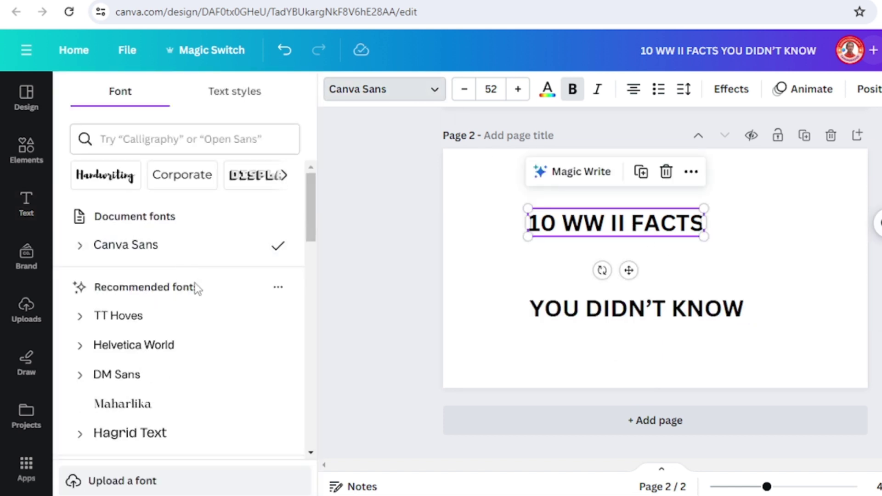
pyautogui.scroll(-3, 194, 285)
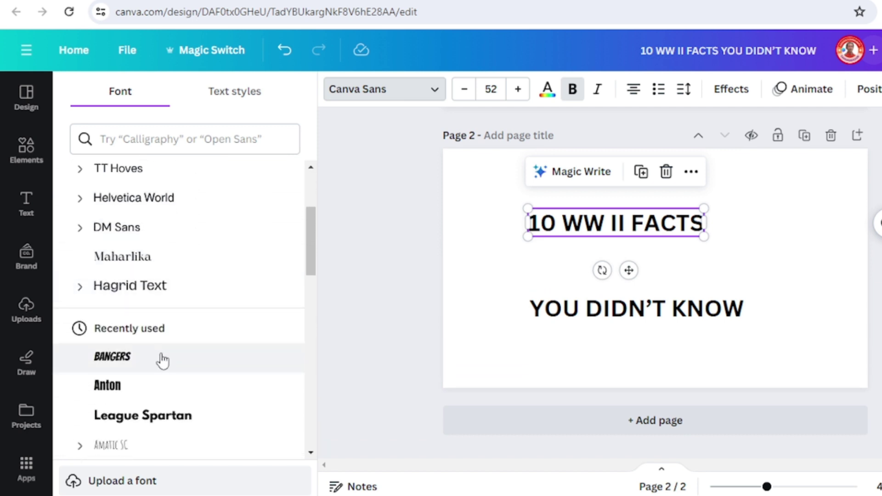
pyautogui.click(162, 360)
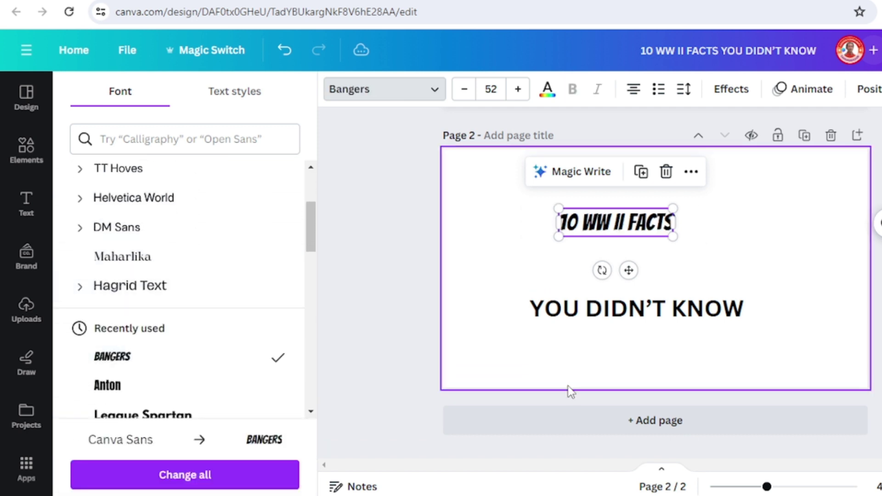
# Set the "YOU DIDN'T KNOW" line in the Anton font and make it italic
pyautogui.click(598, 317)
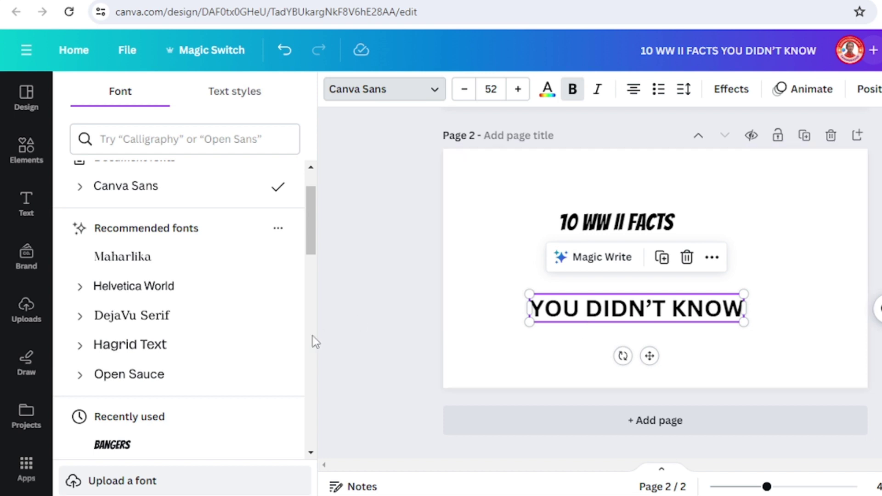
pyautogui.scroll(-3, 183, 356)
pyautogui.click(151, 330)
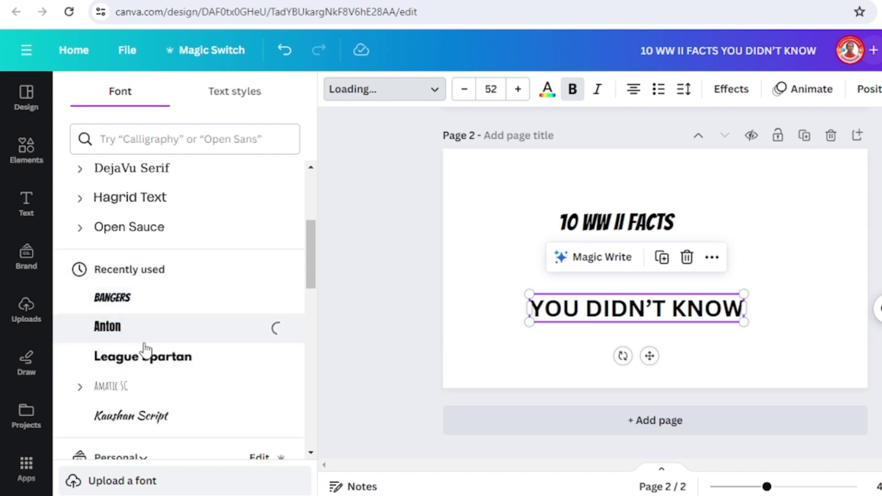
pyautogui.click(598, 90)
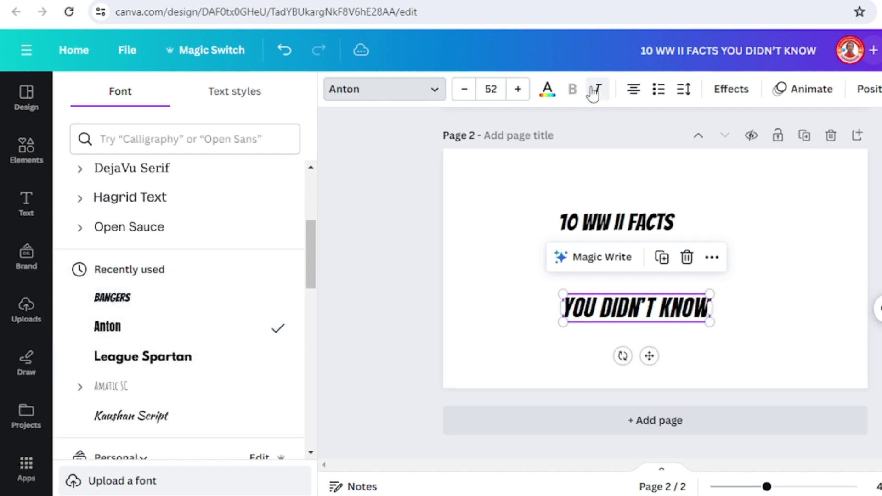
# Enlarge "10 WW II FACTS" to size 105 and "YOU DIDN'T KNOW" to 79.4, and stack the lines closely together
pyautogui.click(648, 228)
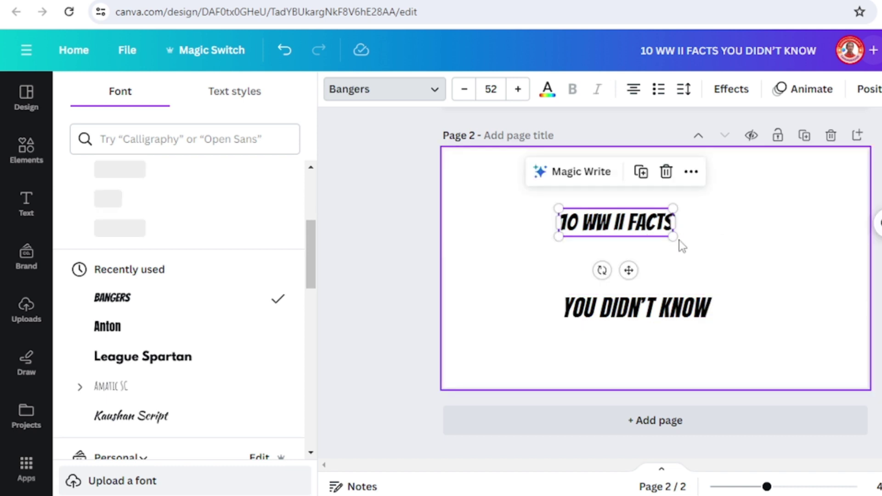
pyautogui.moveTo(672, 237); pyautogui.dragTo(783, 292)
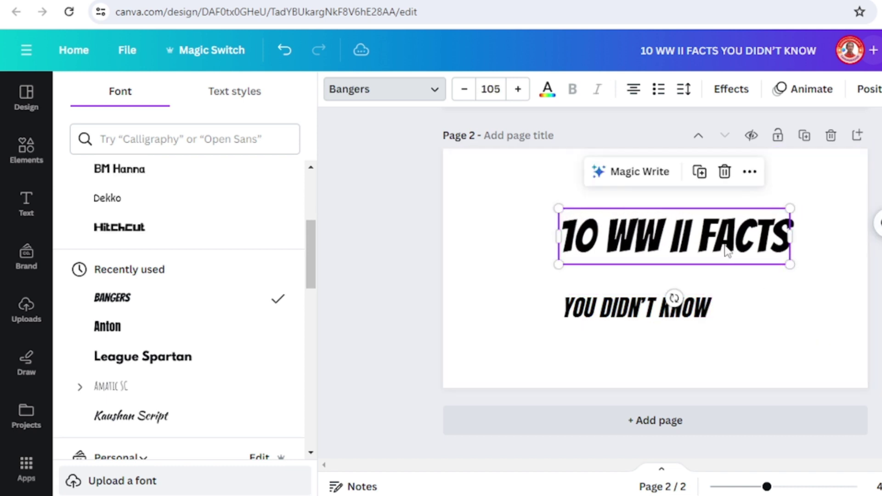
pyautogui.moveTo(722, 249); pyautogui.dragTo(697, 250)
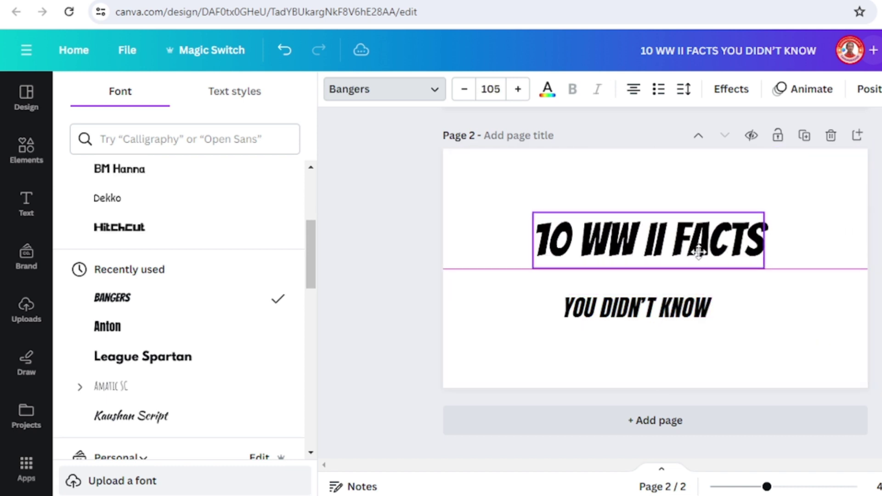
pyautogui.click(694, 309)
pyautogui.moveTo(694, 309); pyautogui.dragTo(754, 346)
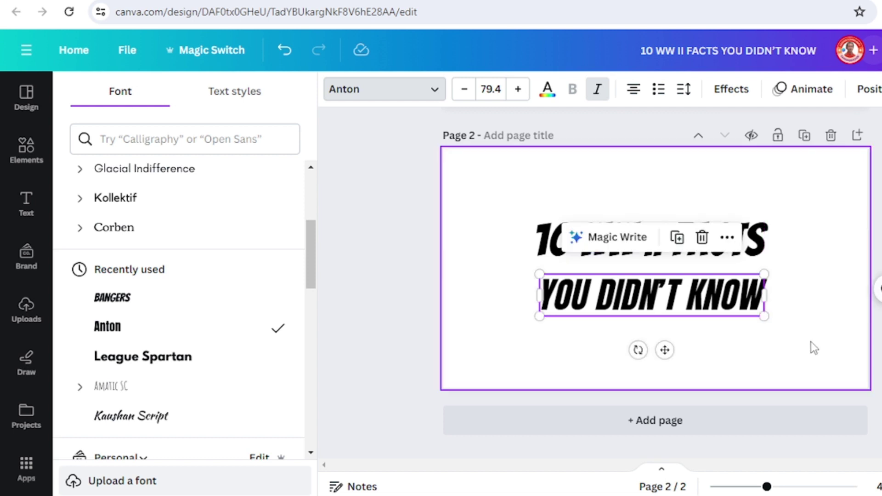
pyautogui.click(754, 347)
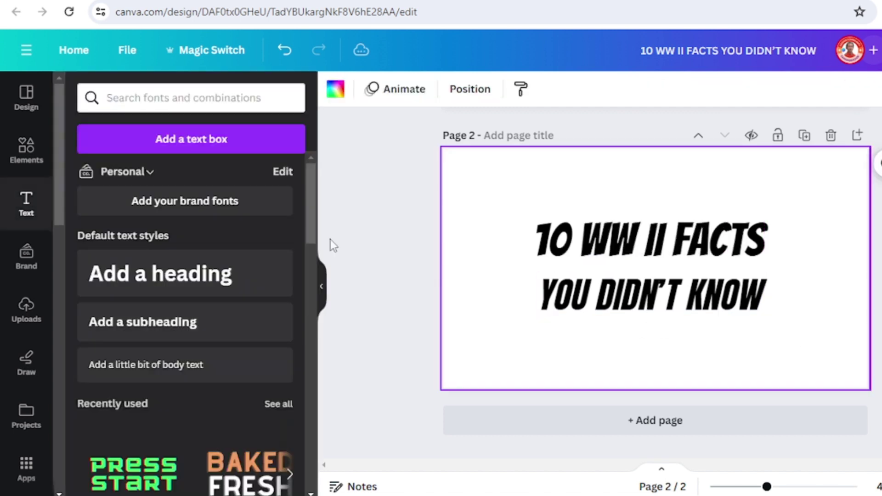
pyautogui.click(563, 301)
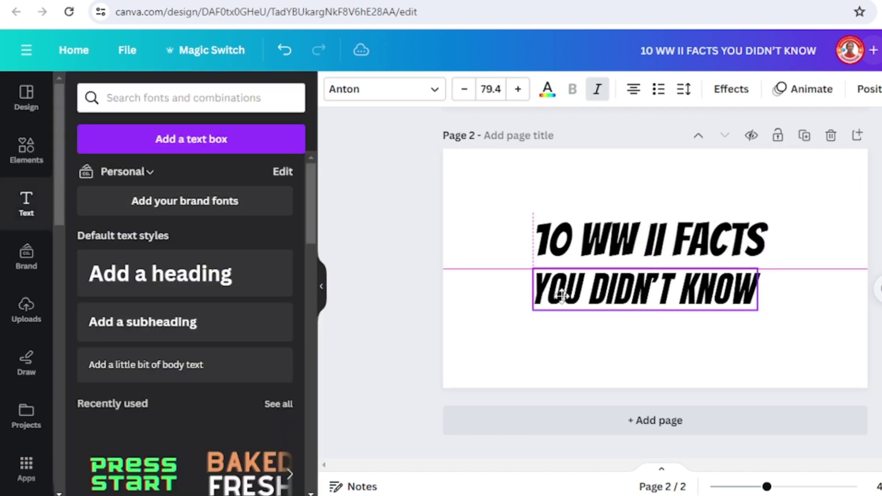
# Add a square shape behind the title text and fill it with the default deep violet colour
pyautogui.click(31, 169)
pyautogui.click(40, 161)
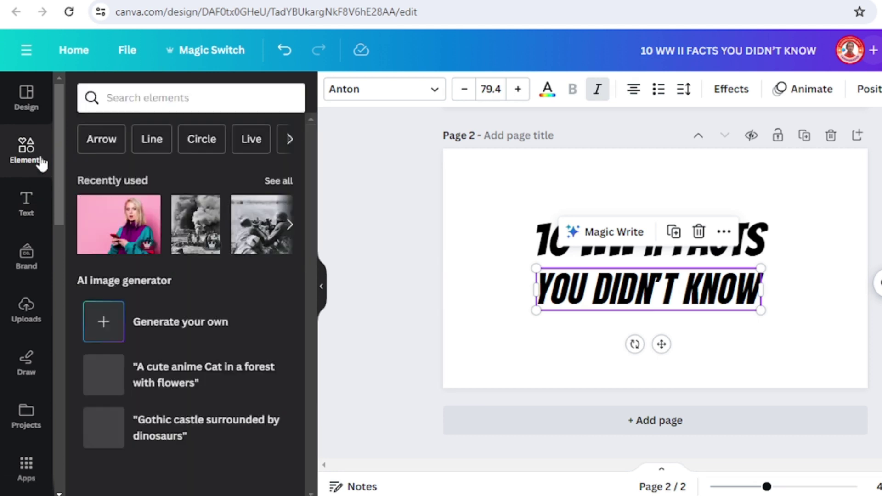
pyautogui.click(101, 334)
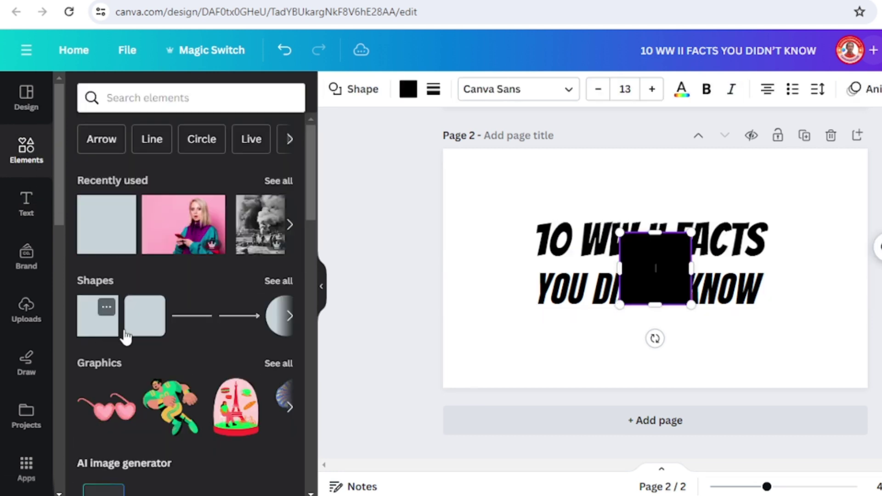
pyautogui.click(408, 89)
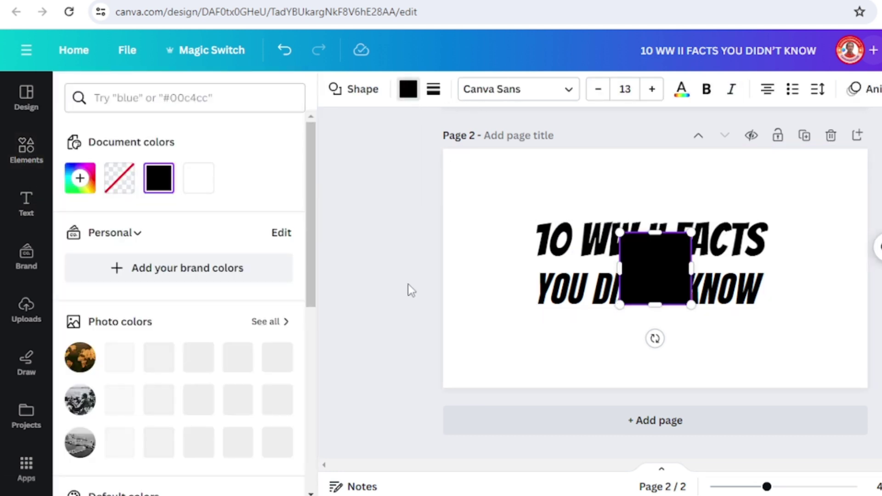
pyautogui.scroll(-5, 230, 322)
pyautogui.click(278, 372)
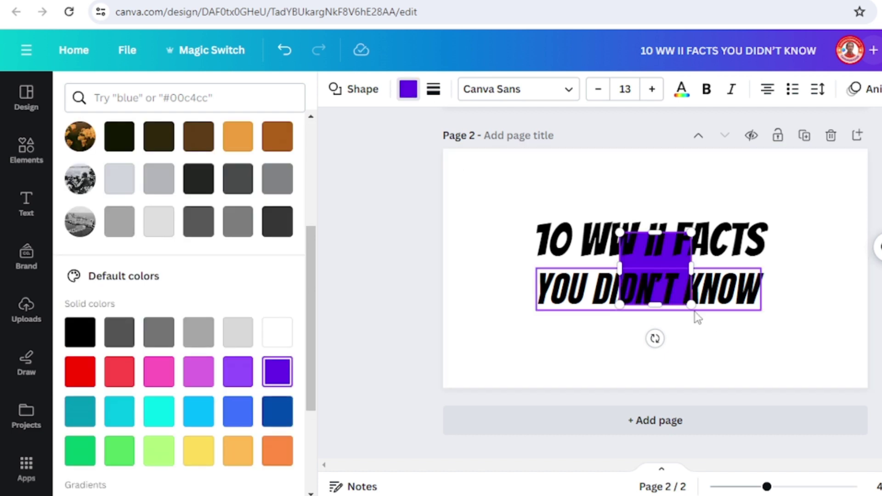
# Stretch the violet square into a rectangle that backs both title lines with a small margin
pyautogui.moveTo(619, 265); pyautogui.dragTo(532, 266)
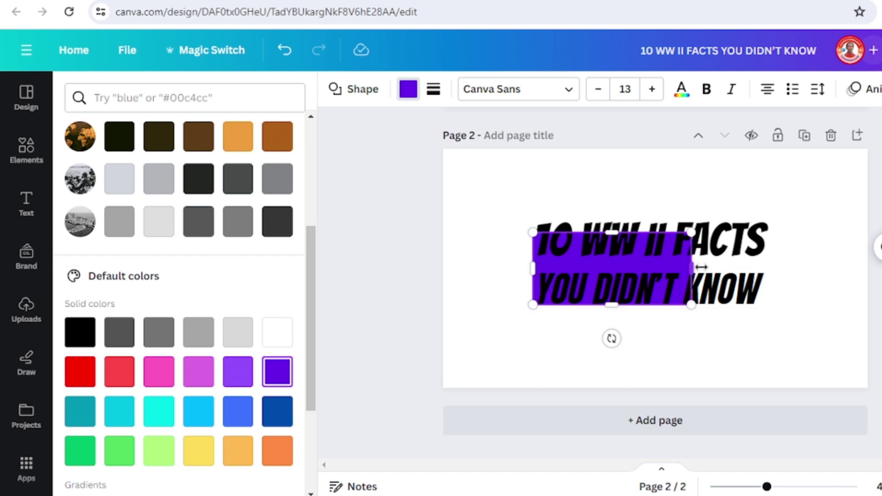
pyautogui.moveTo(691, 266); pyautogui.dragTo(779, 270)
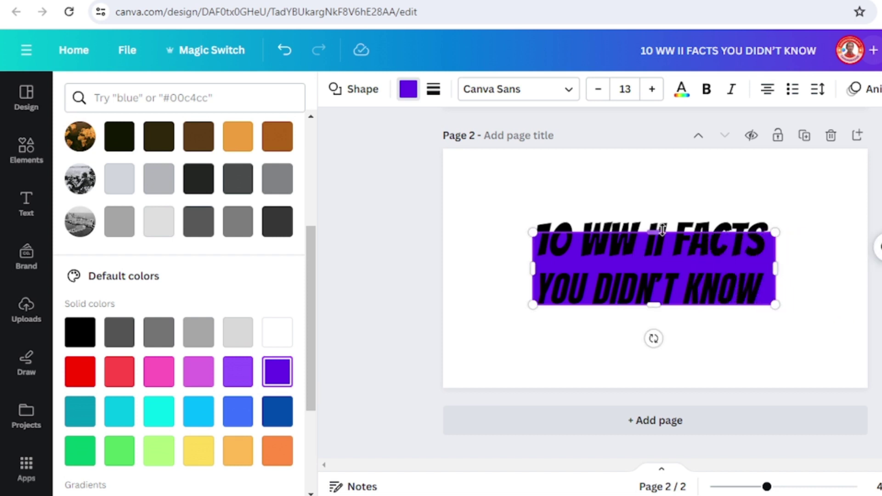
pyautogui.moveTo(654, 232); pyautogui.dragTo(663, 207)
pyautogui.moveTo(653, 304); pyautogui.dragTo(654, 316)
pyautogui.moveTo(533, 263); pyautogui.dragTo(525, 263)
# Change the colour of both title lines to white
pyautogui.click(713, 244)
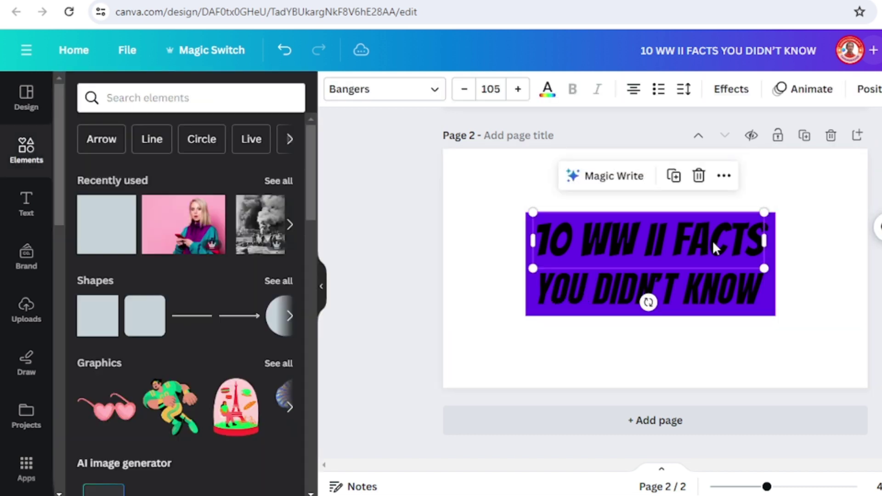
pyautogui.keyDown('shift'); pyautogui.click(710, 289); pyautogui.keyUp('shift')
pyautogui.click(548, 91)
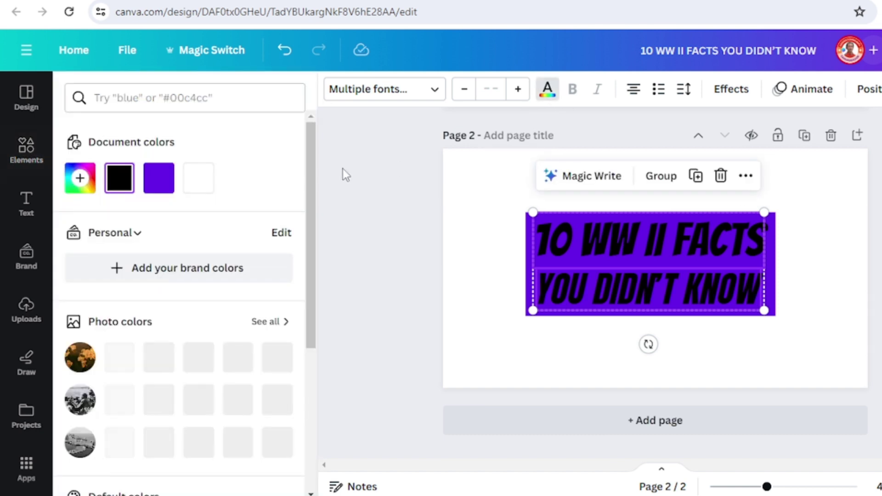
pyautogui.click(198, 178)
pyautogui.click(787, 289)
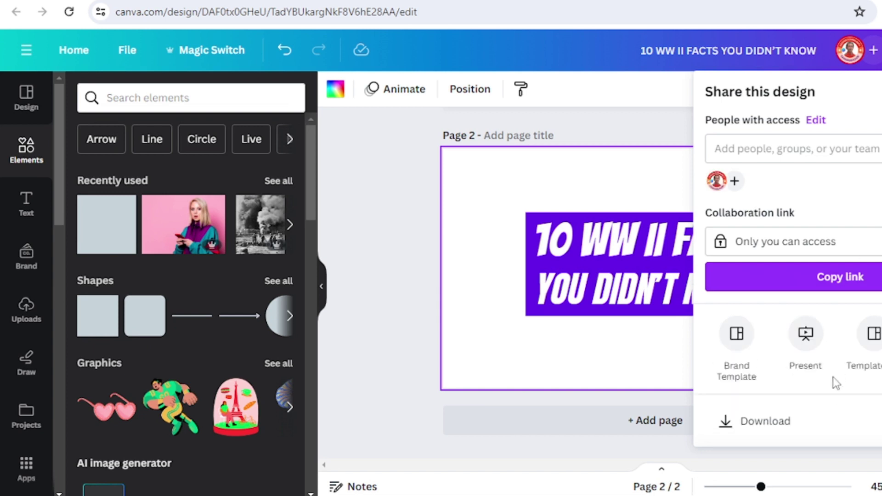
# Download only page 2 as a PNG at 1,280 × 720 px
pyautogui.click(806, 423)
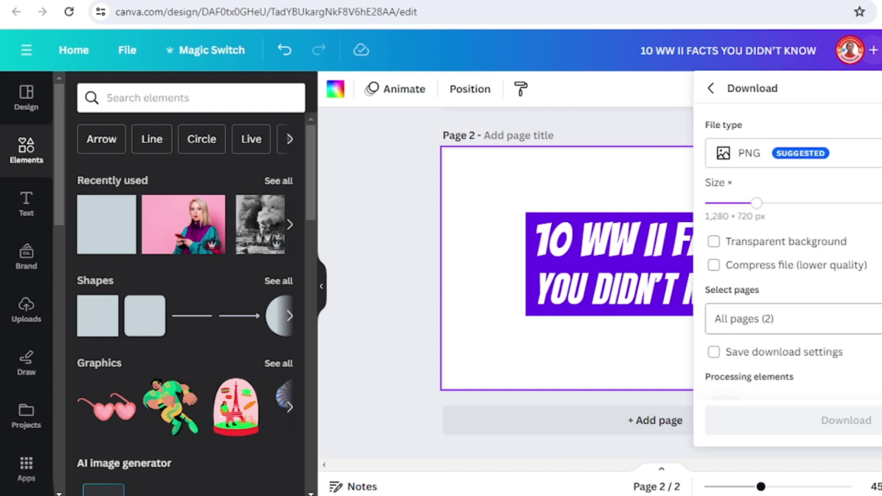
pyautogui.click(793, 318)
pyautogui.click(824, 136)
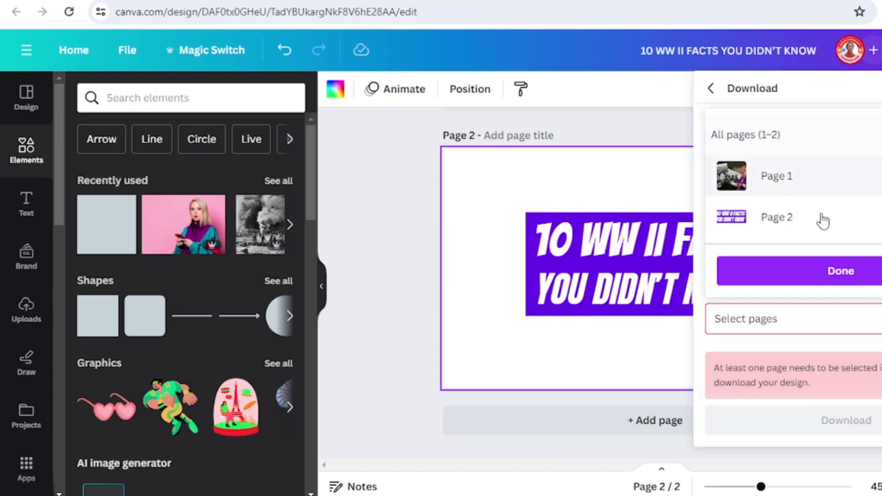
pyautogui.click(821, 218)
pyautogui.click(857, 289)
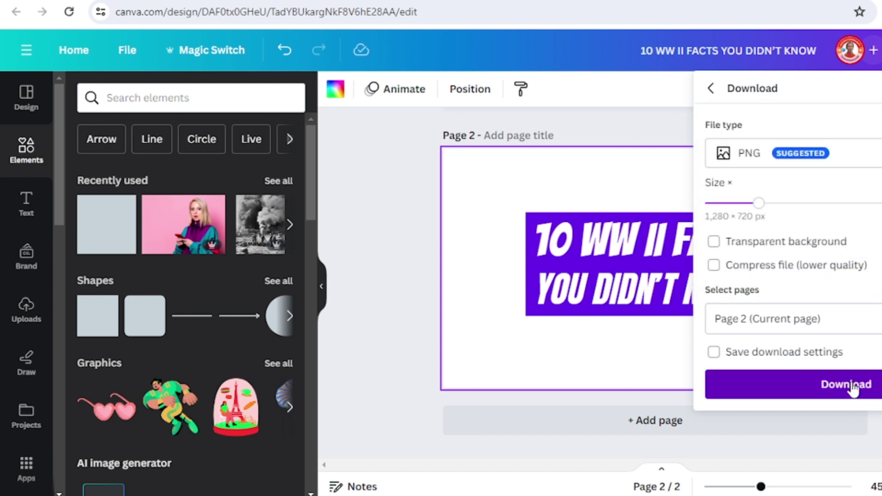
pyautogui.click(851, 385)
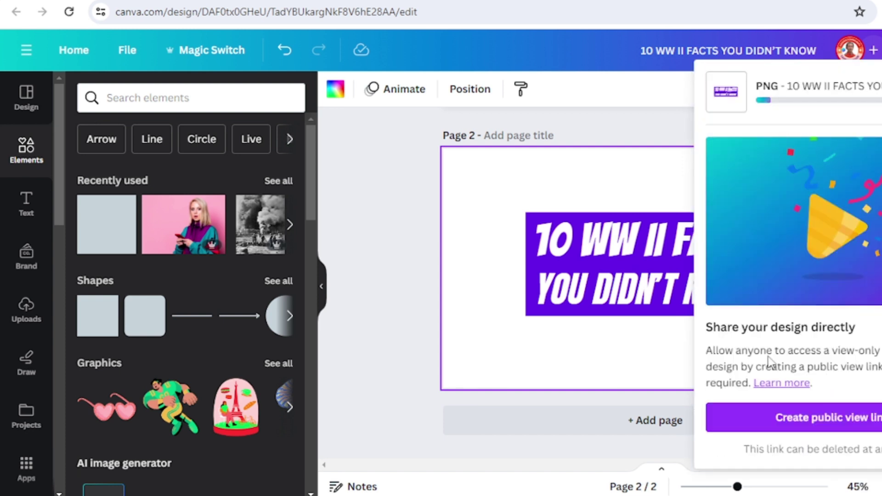
# Add a third page and set its background to the dark photo colour #111502
pyautogui.click(620, 430)
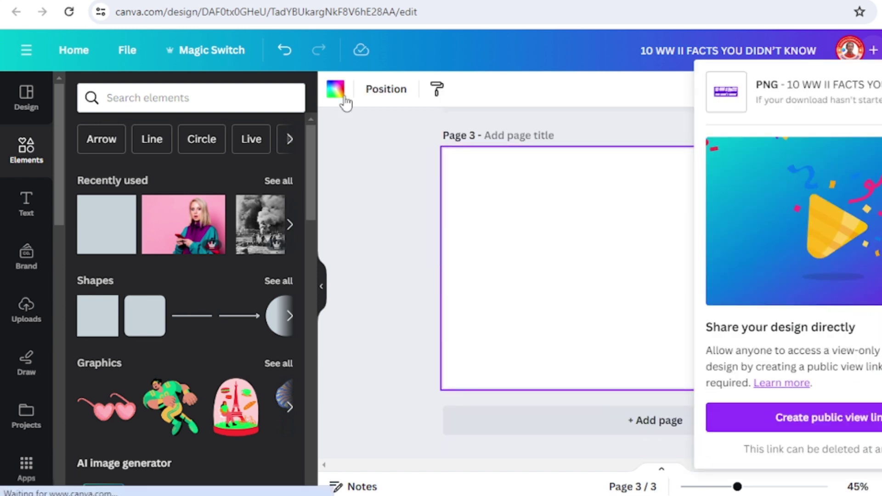
pyautogui.click(335, 89)
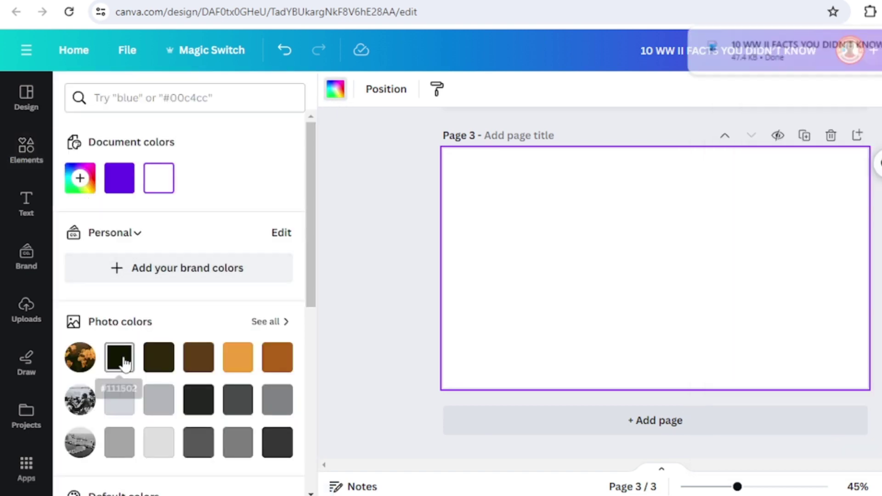
pyautogui.click(119, 357)
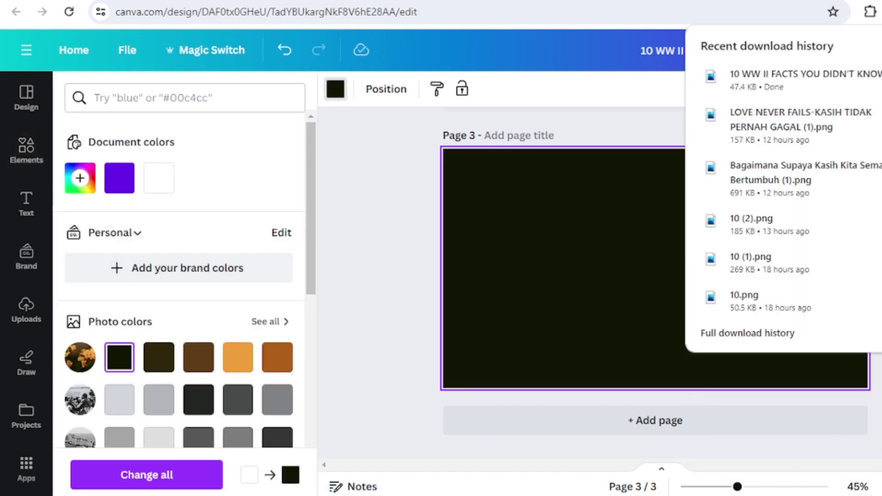
# Upload the downloaded title PNG and place it on page 3
pyautogui.moveTo(772, 78); pyautogui.dragTo(602, 246)
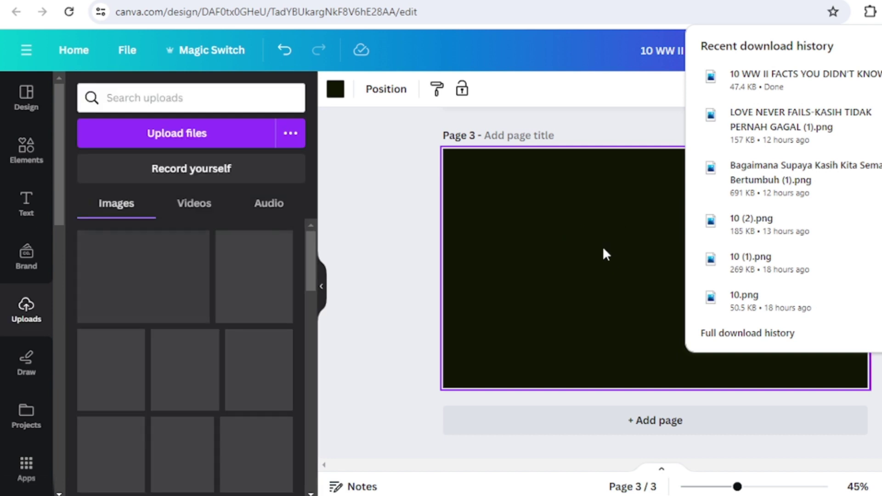
pyautogui.click(613, 252)
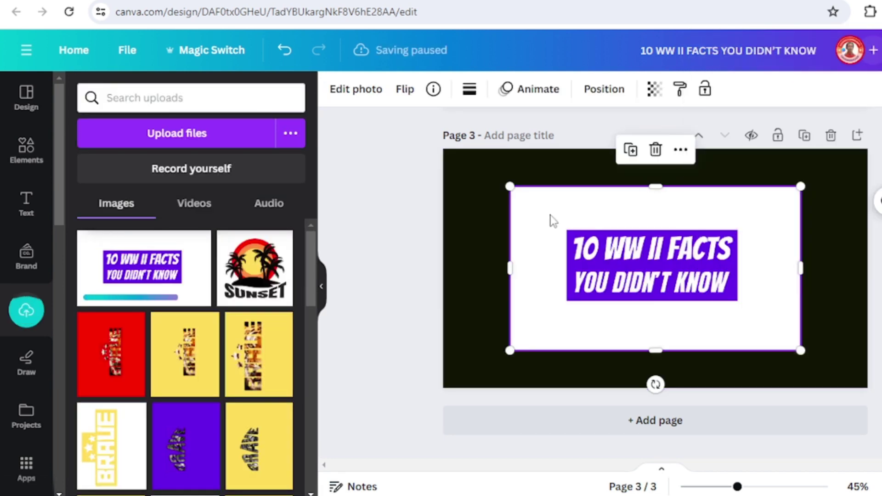
# Remove the background from the title image on page 3 and enlarge it to the full page width
pyautogui.click(358, 94)
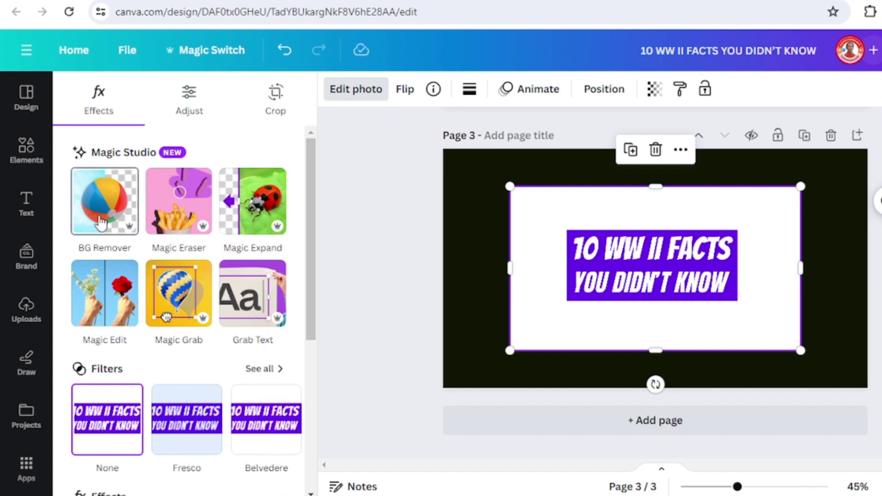
pyautogui.click(102, 224)
pyautogui.moveTo(510, 350); pyautogui.dragTo(444, 386)
pyautogui.moveTo(801, 183); pyautogui.dragTo(867, 148)
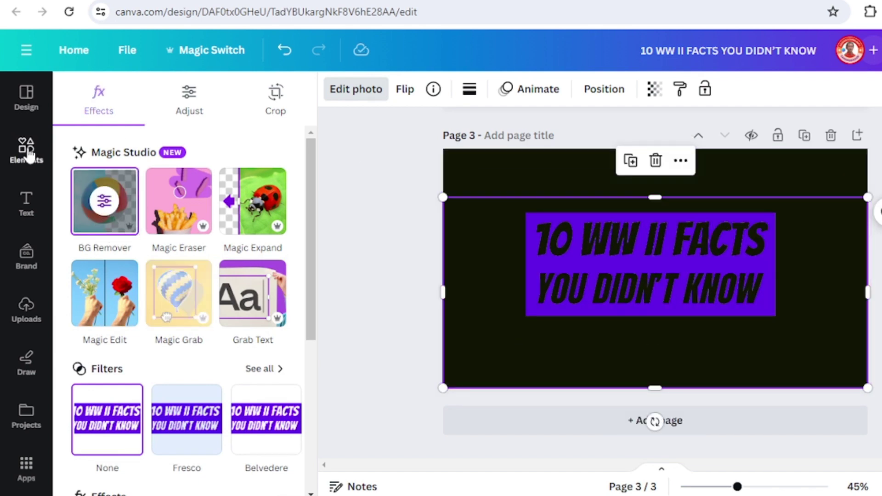
# Add the recently used yellow "bokeh abstract backgrounds" photo to page 3
pyautogui.click(28, 149)
pyautogui.click(277, 181)
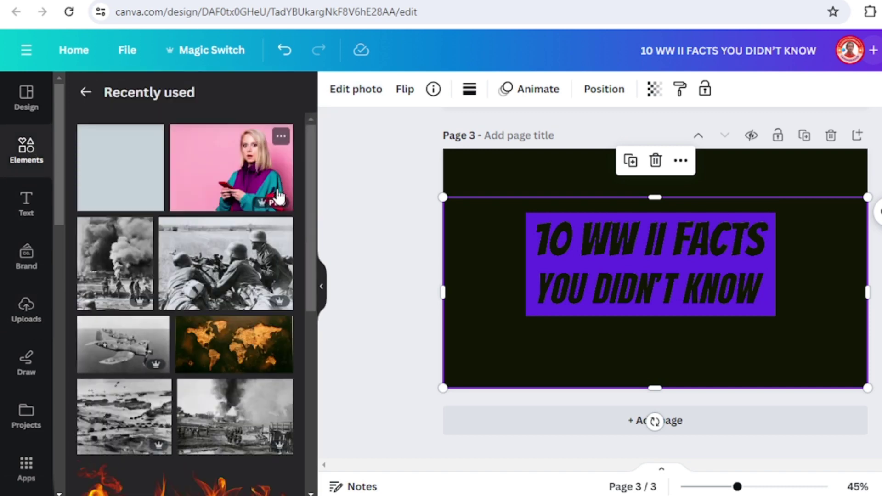
pyautogui.scroll(-5, 236, 249)
pyautogui.click(169, 272)
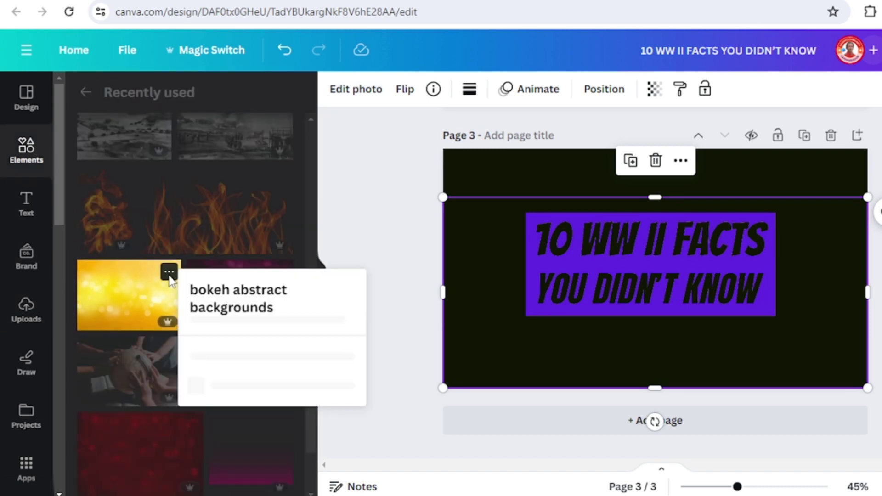
pyautogui.click(125, 296)
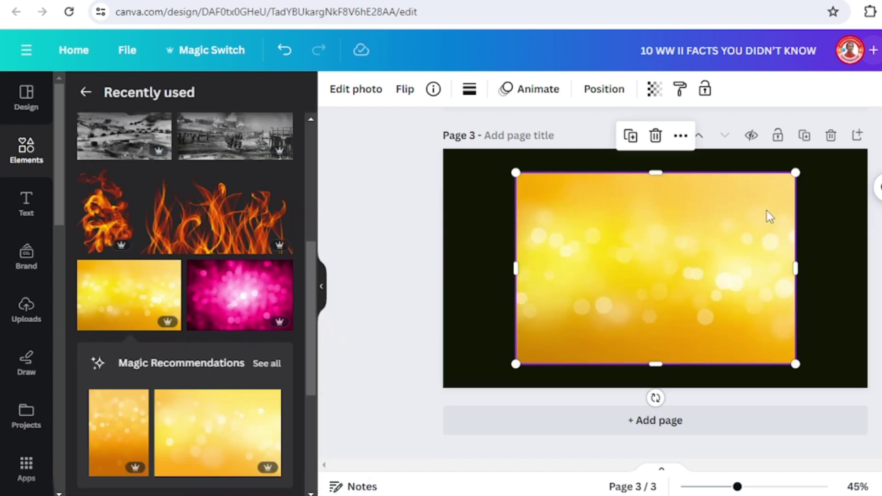
# Fit the yellow photo over the "10 WW II FACTS" line at about 718 × 159 and send it backward behind the title image
pyautogui.moveTo(797, 173); pyautogui.dragTo(694, 240)
pyautogui.moveTo(637, 284); pyautogui.dragTo(649, 261)
pyautogui.moveTo(709, 275); pyautogui.dragTo(771, 276)
pyautogui.moveTo(653, 335); pyautogui.dragTo(679, 269)
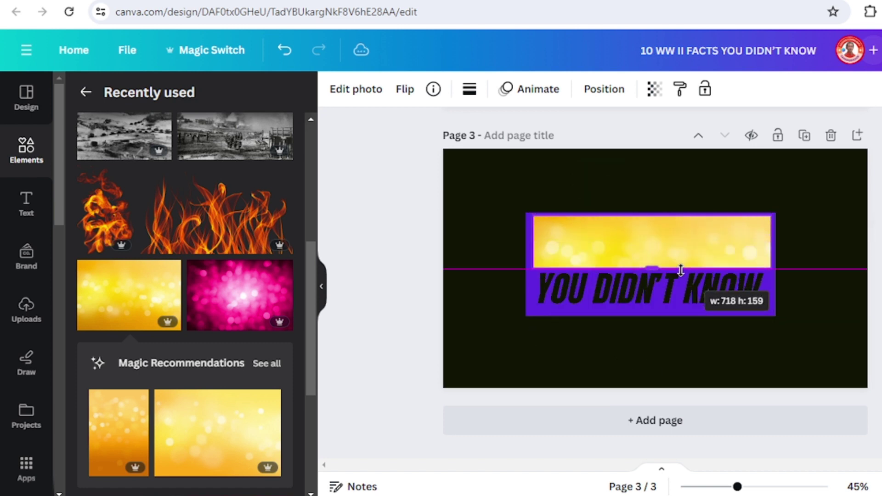
pyautogui.rightClick(694, 240)
pyautogui.moveTo(744, 250)
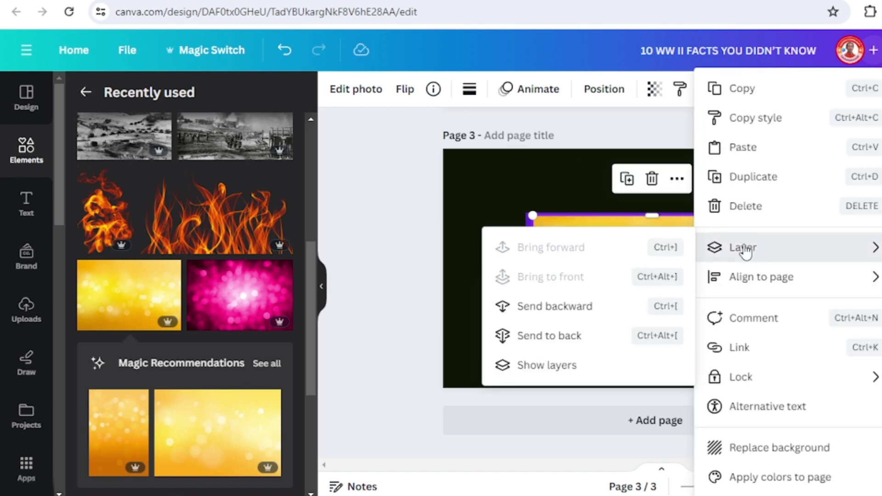
pyautogui.click(581, 305)
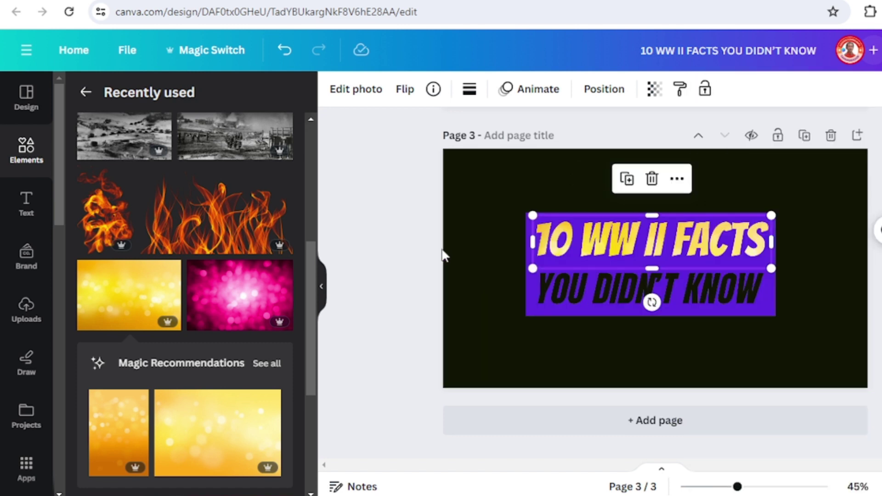
# Add the "Defocused pink lights" photo and resize it to cover only the "YOU DIDN'T KNOW" line
pyautogui.click(280, 273)
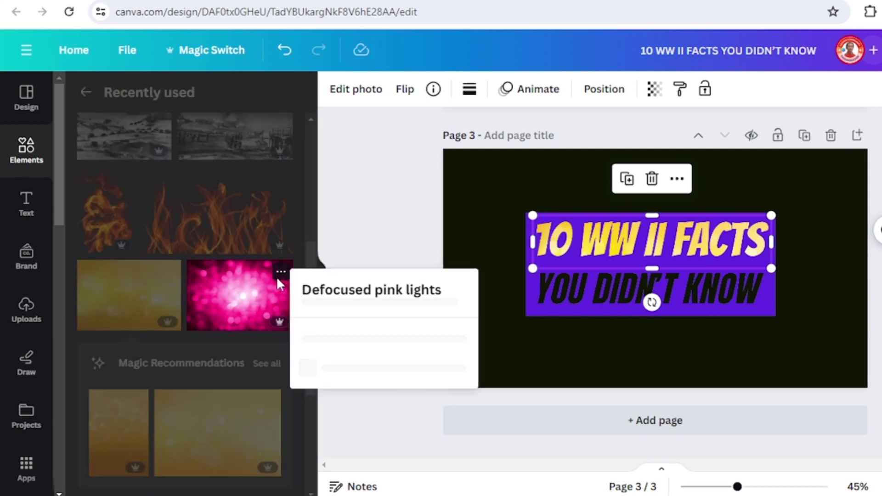
pyautogui.click(226, 305)
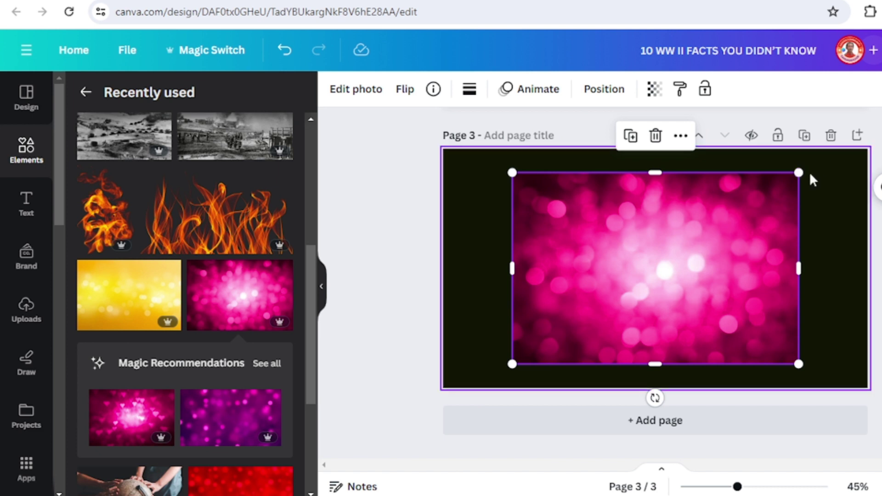
pyautogui.moveTo(666, 173); pyautogui.dragTo(669, 291)
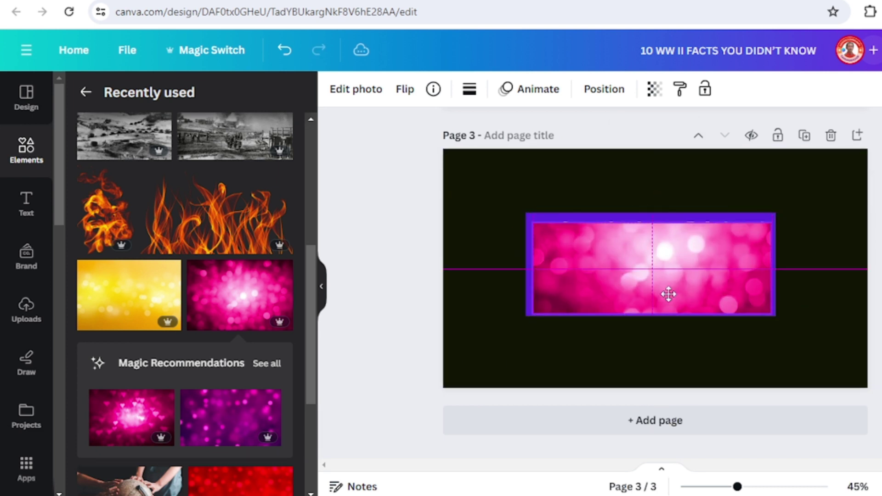
pyautogui.moveTo(651, 221); pyautogui.dragTo(651, 281)
pyautogui.moveTo(765, 283)
pyautogui.mouseDown()
pyautogui.moveTo(846, 269)
pyautogui.moveTo(772, 272)
pyautogui.mouseUp()
# Send the pink lights photo backward so it fills the second title line's cut-out letters
pyautogui.rightClick(682, 299)
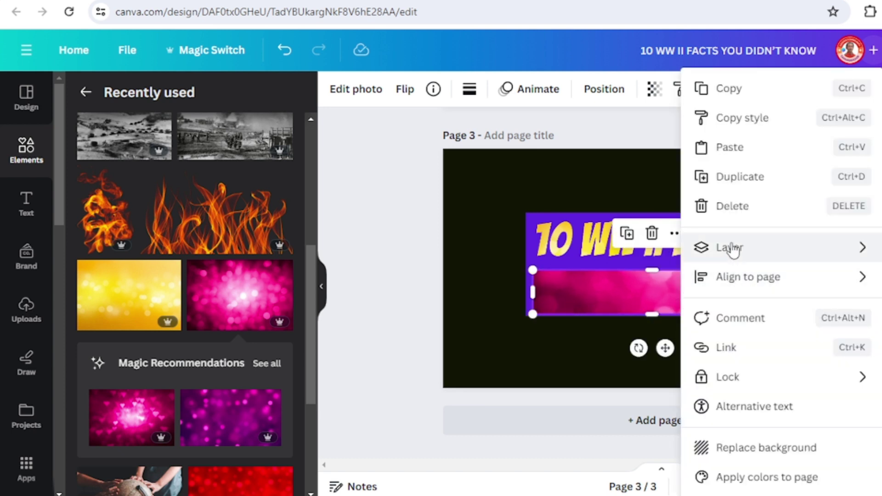
pyautogui.moveTo(731, 248)
pyautogui.click(558, 310)
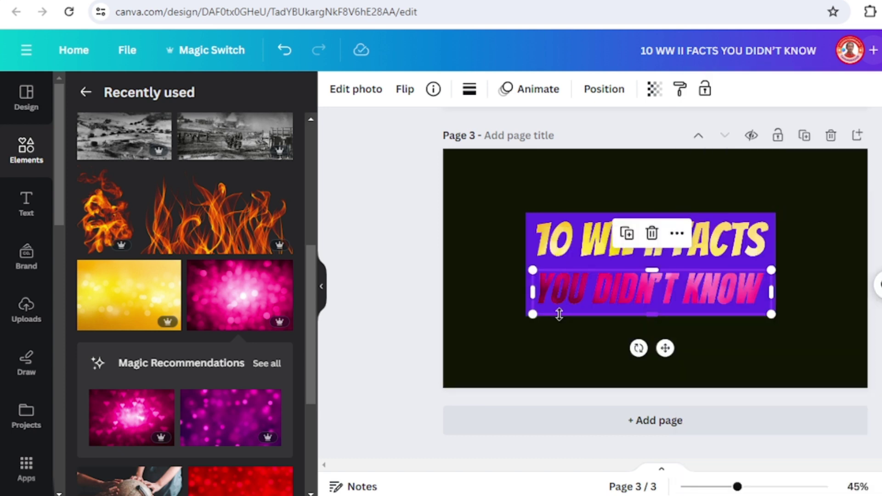
# Set the background of page 3 to the title box's purple, #5e17eb
pyautogui.click(807, 302)
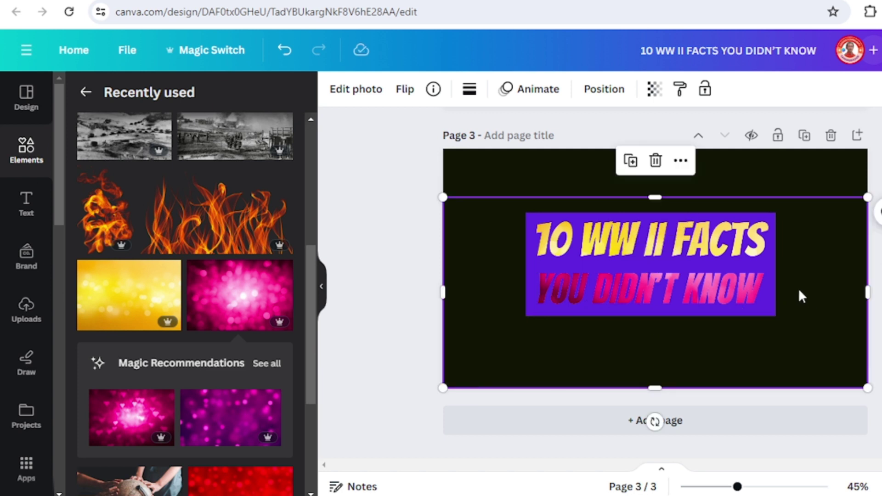
pyautogui.click(785, 174)
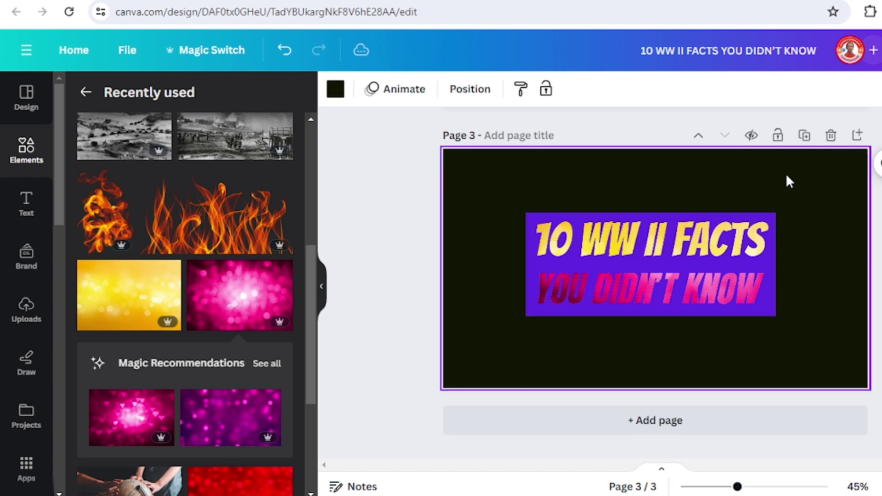
pyautogui.click(333, 94)
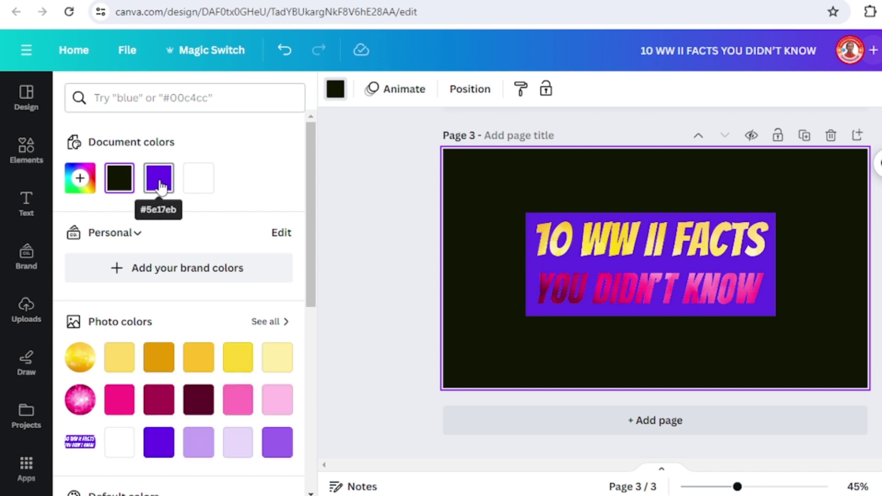
pyautogui.click(159, 181)
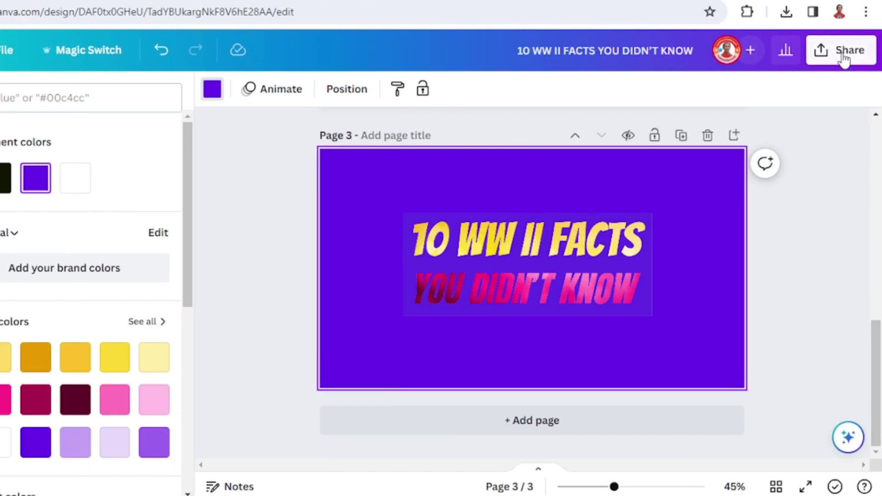
# Download only page 3 as a PNG at 1,280 × 720 px
pyautogui.click(840, 50)
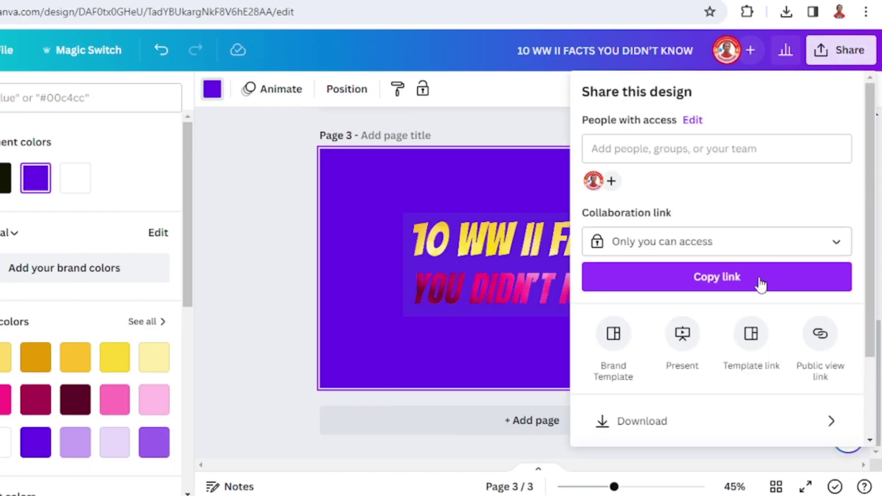
pyautogui.click(671, 424)
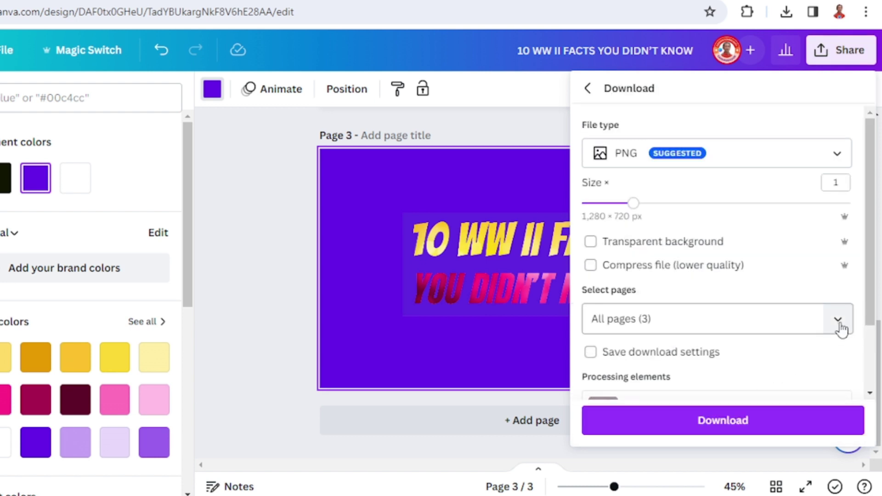
pyautogui.click(840, 320)
pyautogui.click(686, 96)
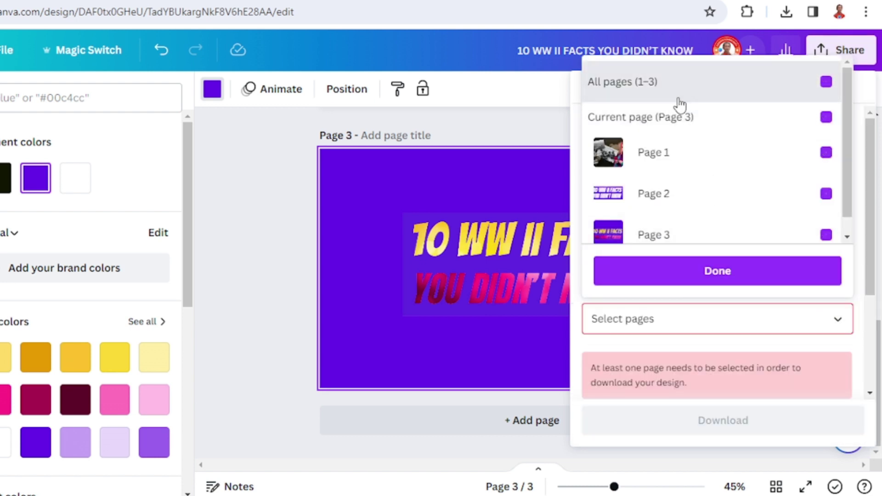
pyautogui.click(677, 122)
pyautogui.click(724, 275)
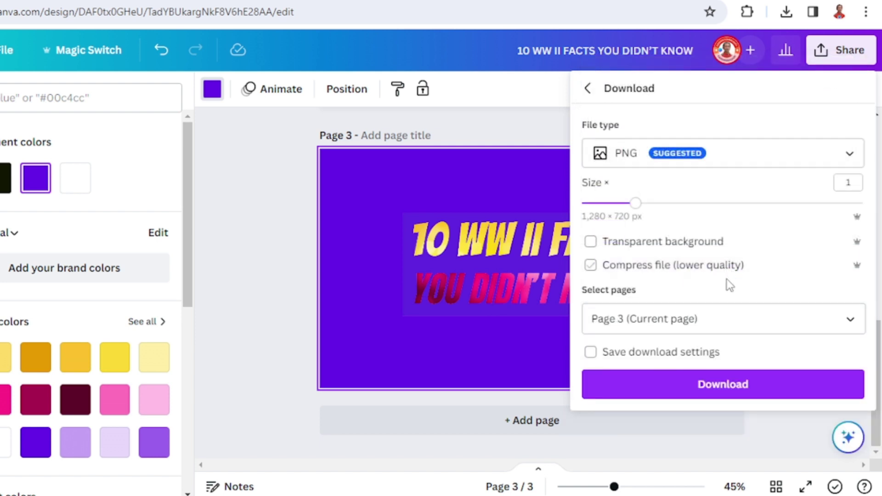
pyautogui.click(717, 382)
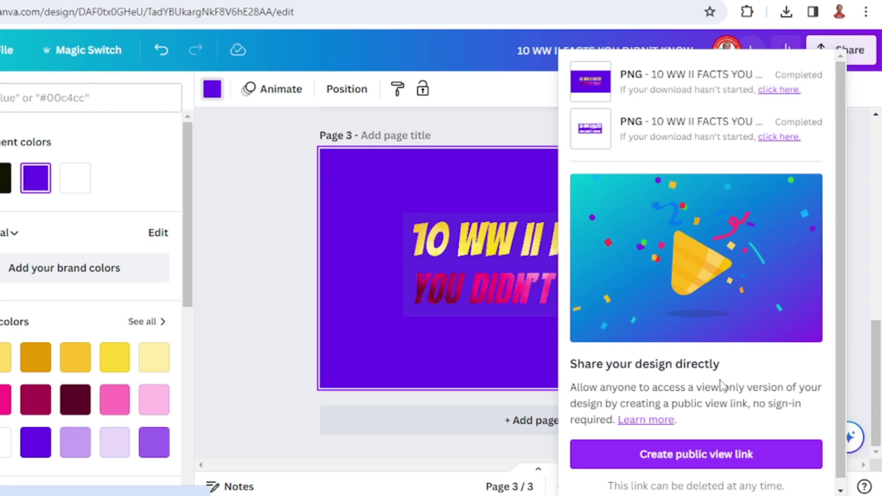
# Upload the newly downloaded title PNG and place it on page 1 over the photo collage
pyautogui.scroll(6, 395, 252)
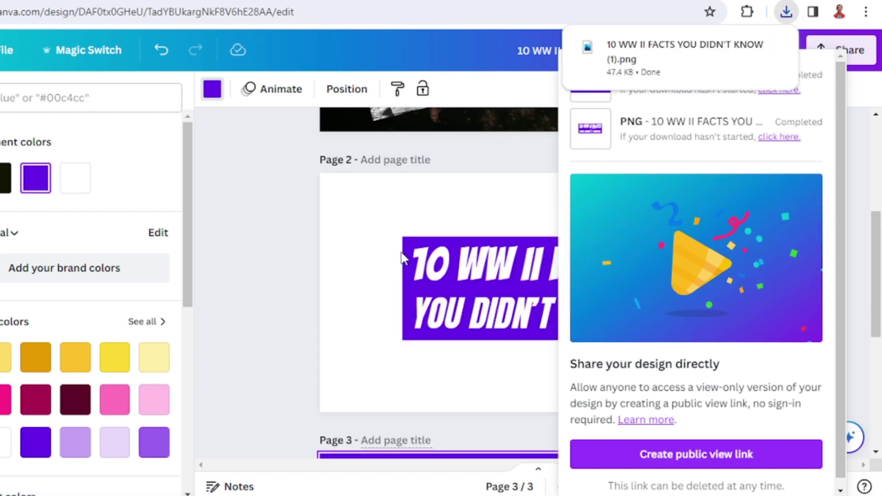
pyautogui.scroll(5, 401, 257)
pyautogui.click(462, 260)
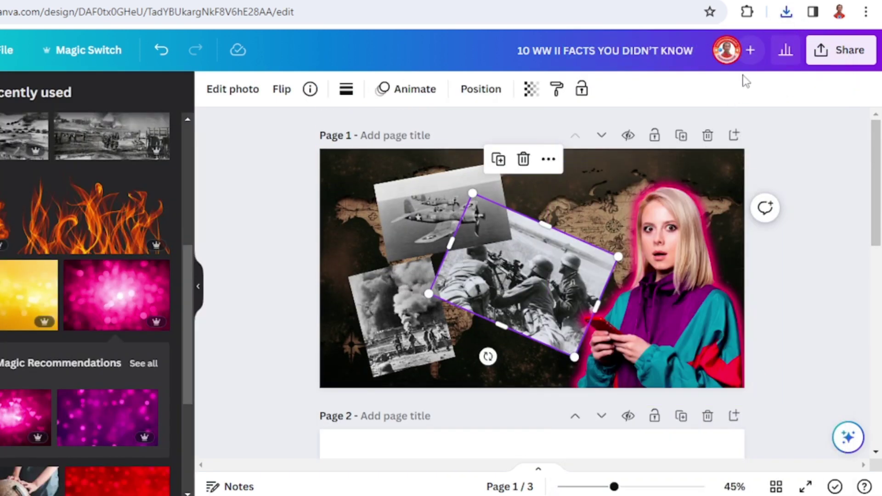
pyautogui.click(786, 13)
pyautogui.moveTo(670, 94); pyautogui.dragTo(461, 276)
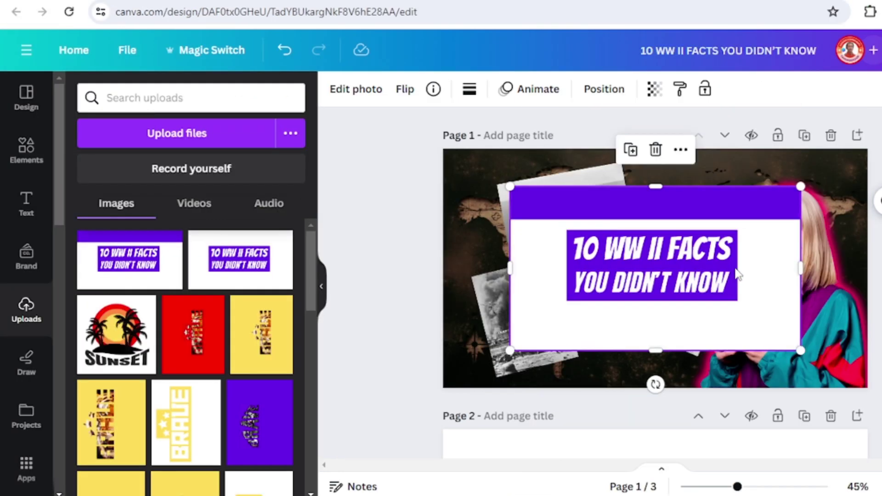
# Compare the placed title image with page 3 and delete it from page 1
pyautogui.scroll(-10, 685, 261)
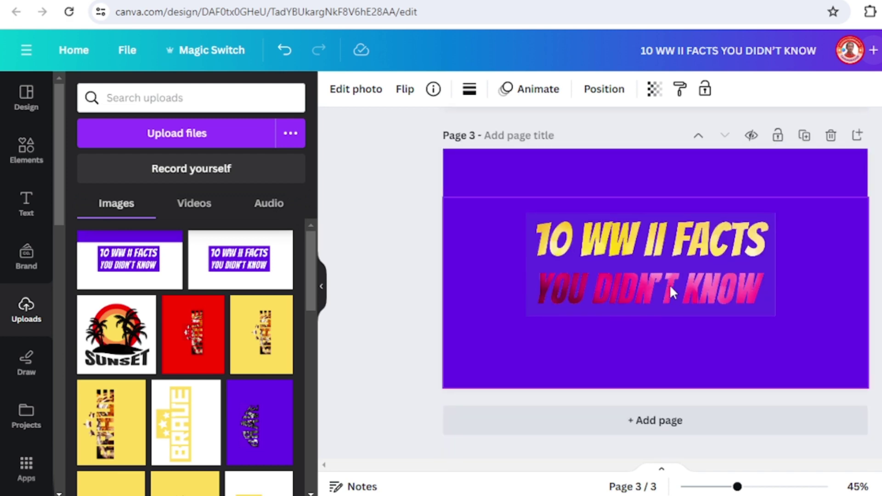
pyautogui.scroll(10, 670, 287)
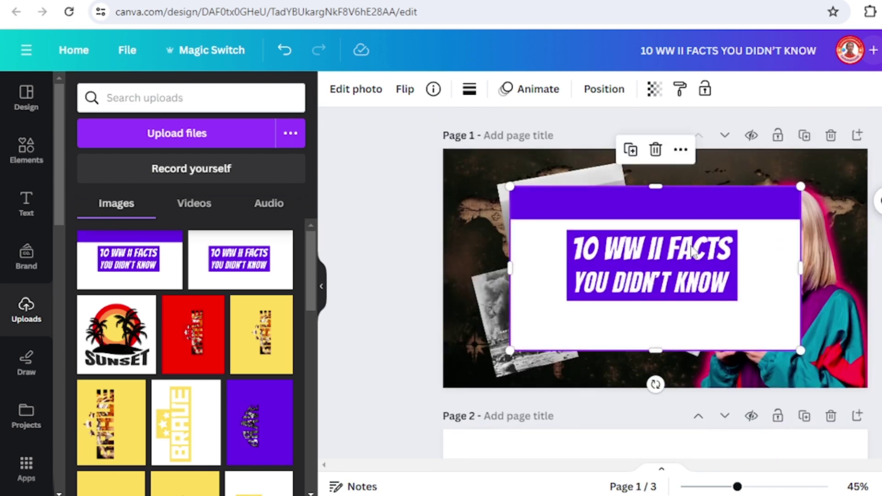
pyautogui.click(656, 150)
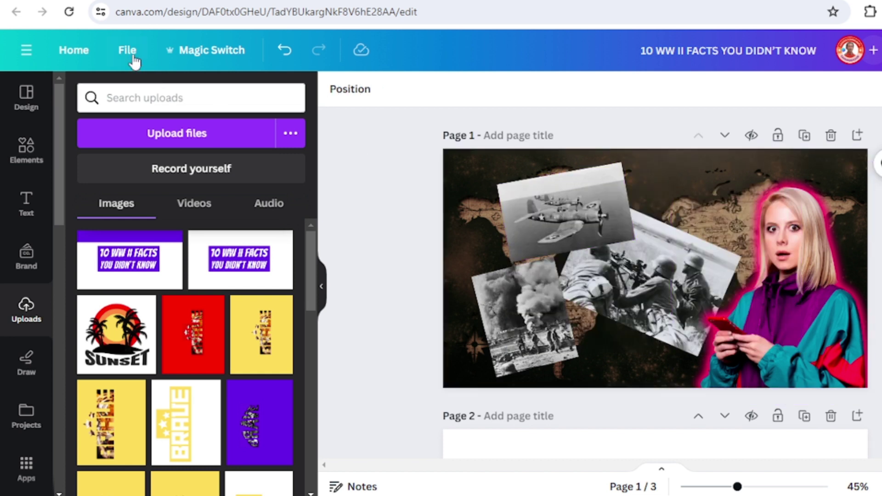
# Reload the design and apply BG Remover again to the title image on page 3
pyautogui.click(72, 16)
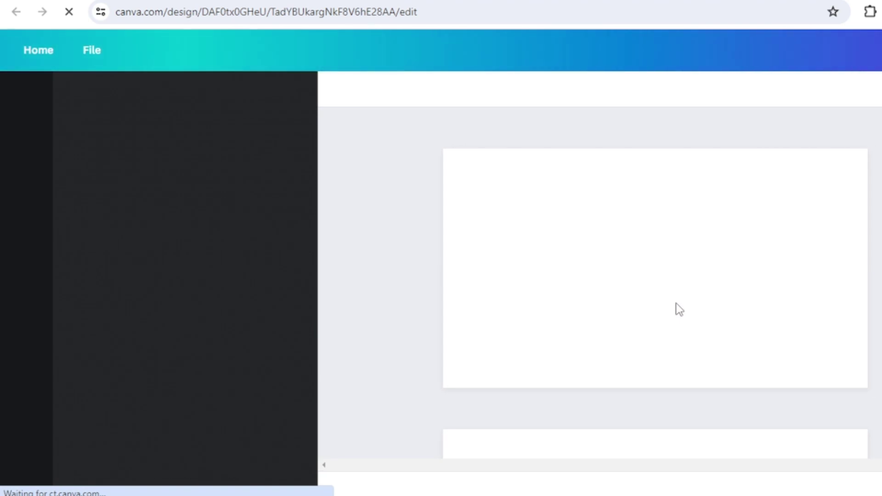
pyautogui.scroll(-6, 679, 309)
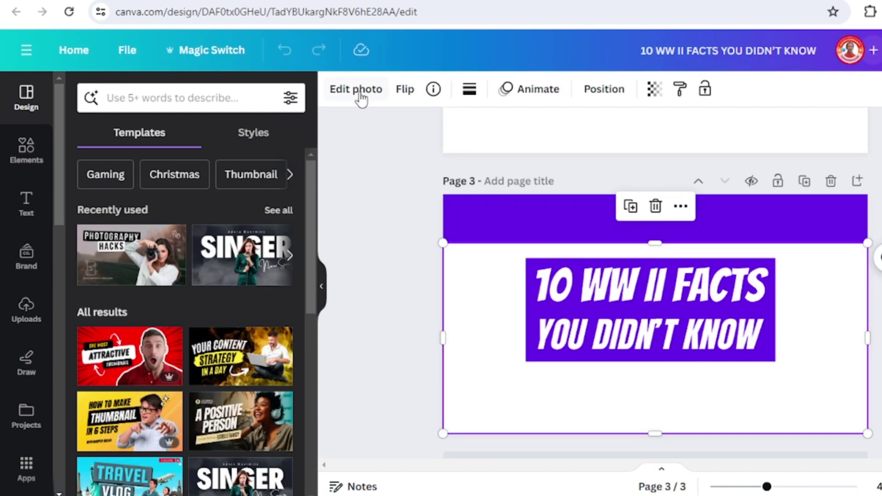
pyautogui.click(361, 94)
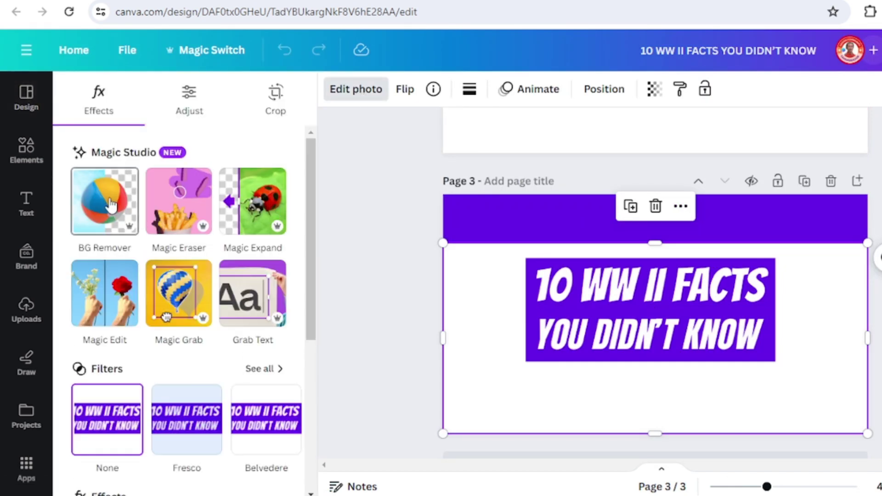
pyautogui.click(110, 204)
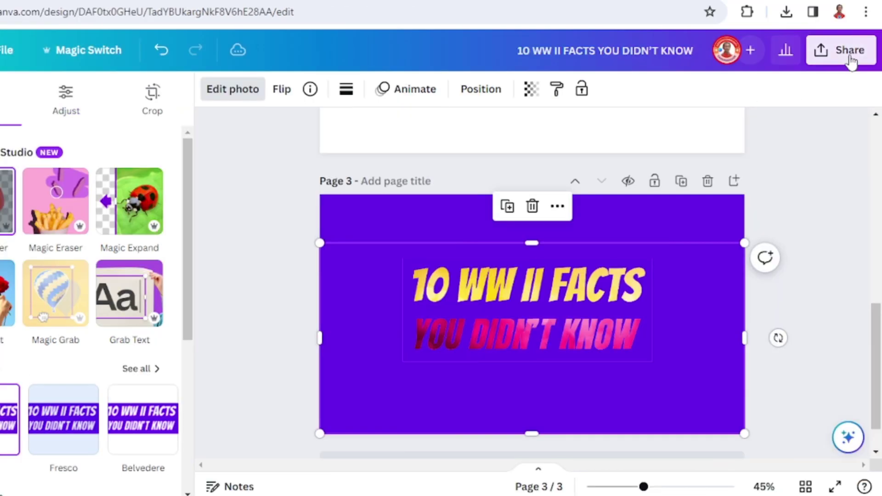
# Download only page 3 with the textured title as a 1,280 × 720 px PNG
pyautogui.click(850, 51)
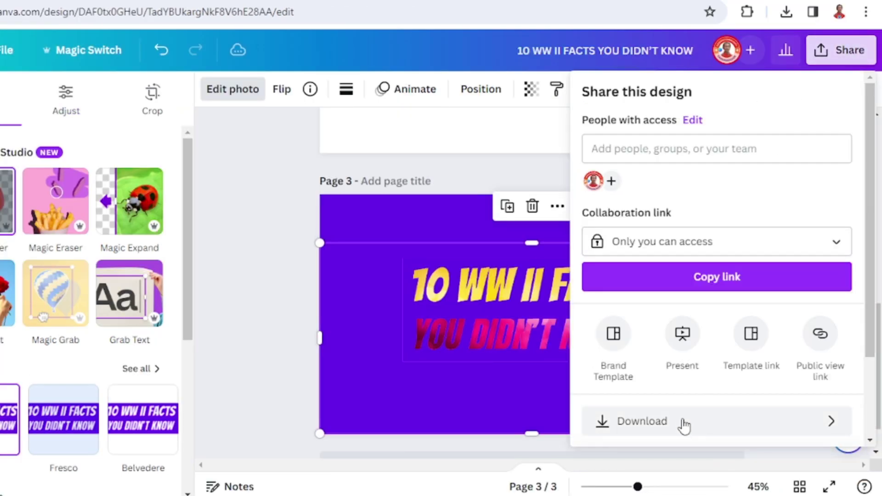
pyautogui.click(681, 423)
pyautogui.click(839, 319)
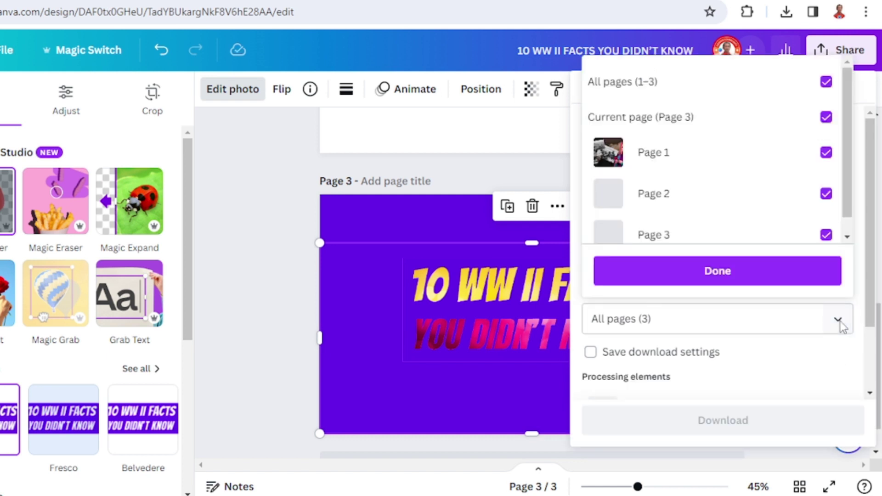
pyautogui.click(663, 87)
pyautogui.click(667, 118)
pyautogui.click(724, 270)
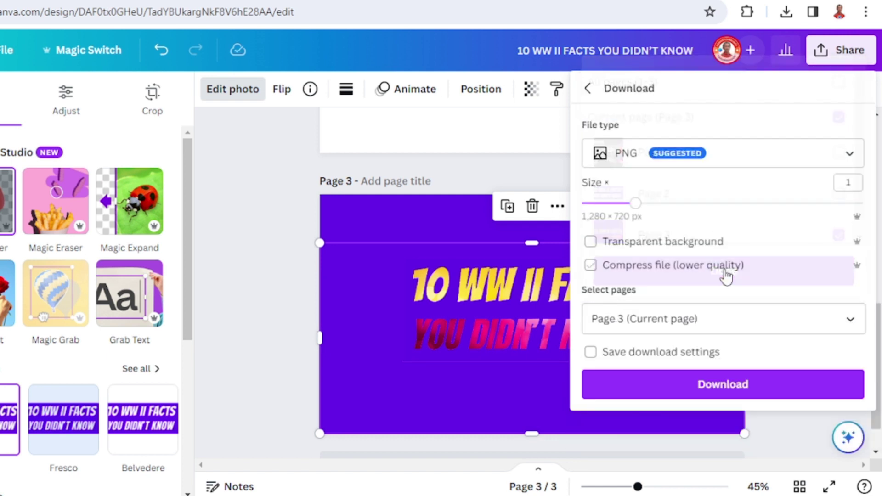
pyautogui.click(744, 386)
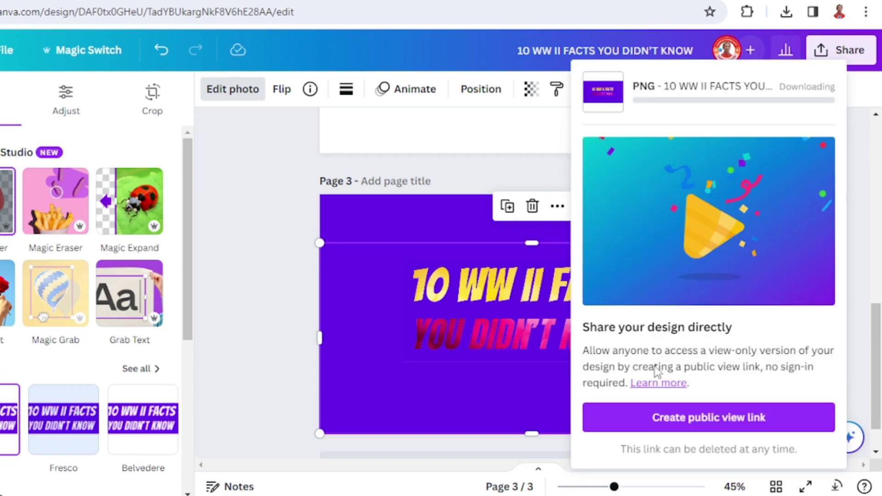
# Place the newly downloaded "10 WW II FACTS YOU DIDN'T KNOW (2).png" on page 1 and remove its background with BG Remover
pyautogui.scroll(9, 503, 302)
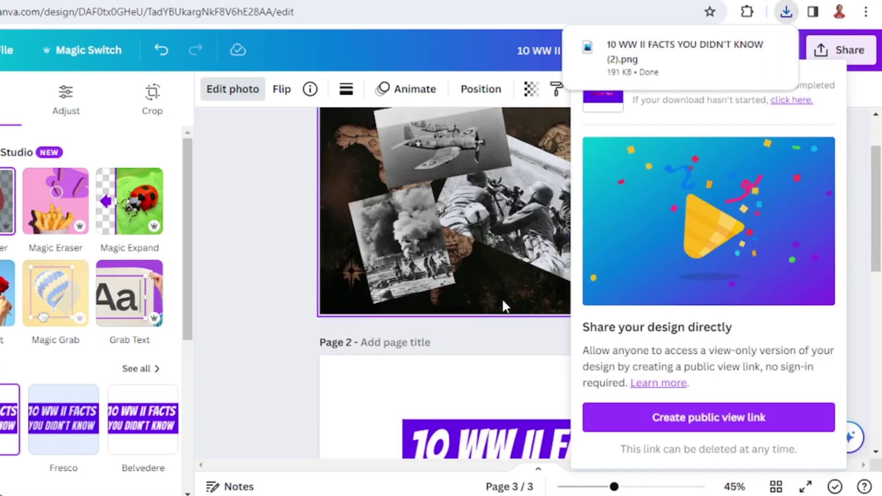
pyautogui.scroll(2, 503, 303)
pyautogui.click(530, 277)
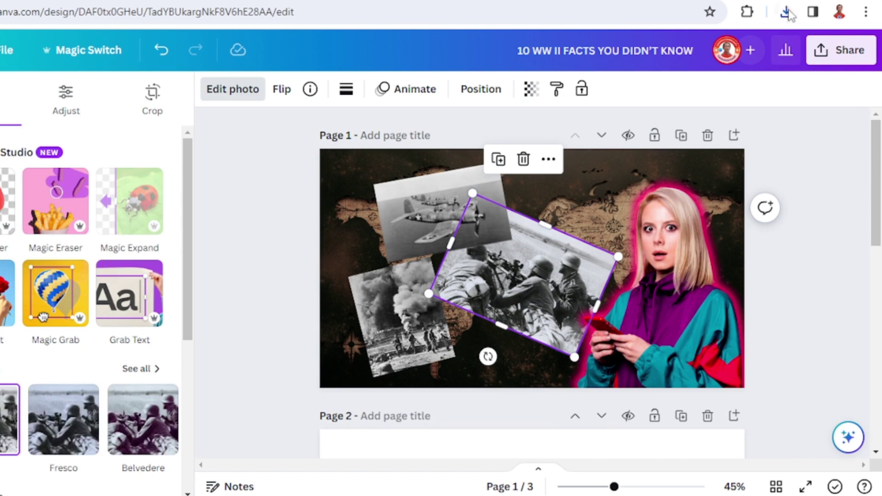
pyautogui.click(786, 13)
pyautogui.moveTo(671, 91); pyautogui.dragTo(469, 248)
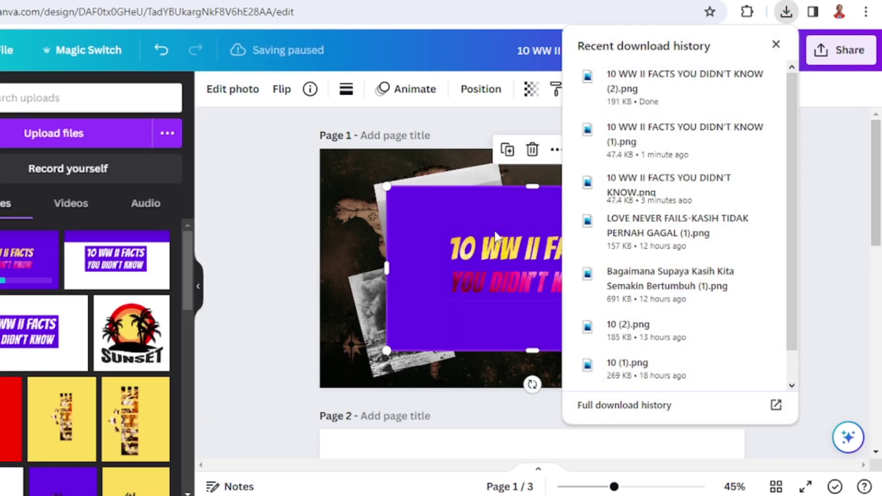
pyautogui.click(472, 252)
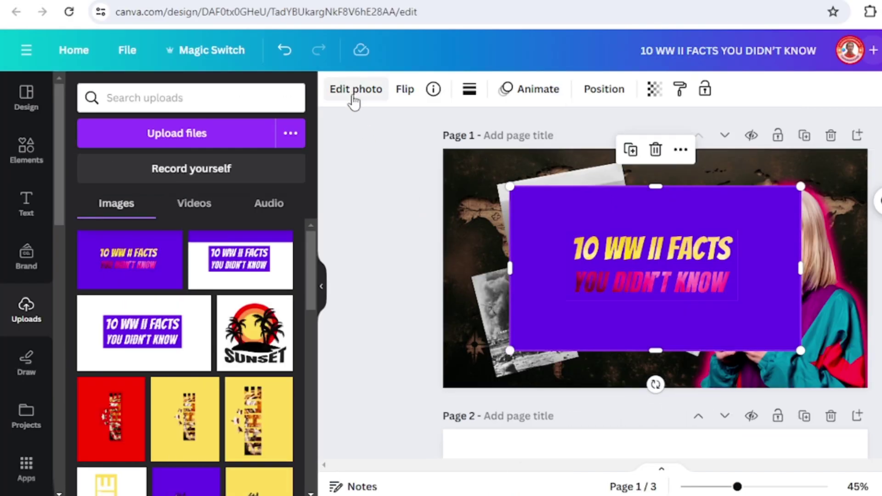
pyautogui.click(353, 95)
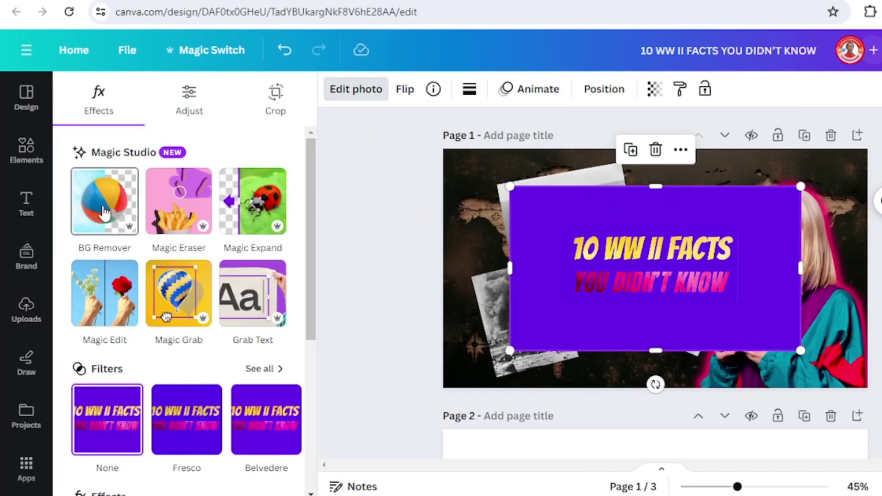
pyautogui.click(104, 213)
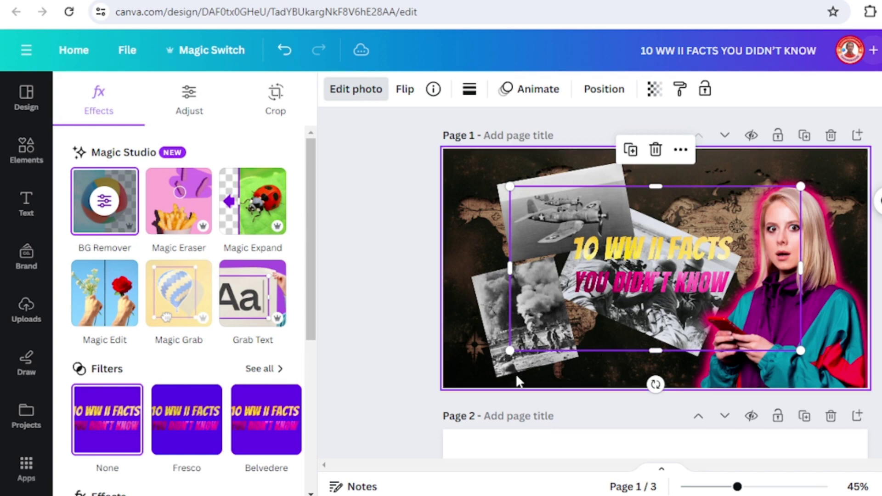
# Enlarge the title image over the photo collage and crop the empty margins above, below and beside the lettering
pyautogui.moveTo(510, 352); pyautogui.dragTo(443, 386)
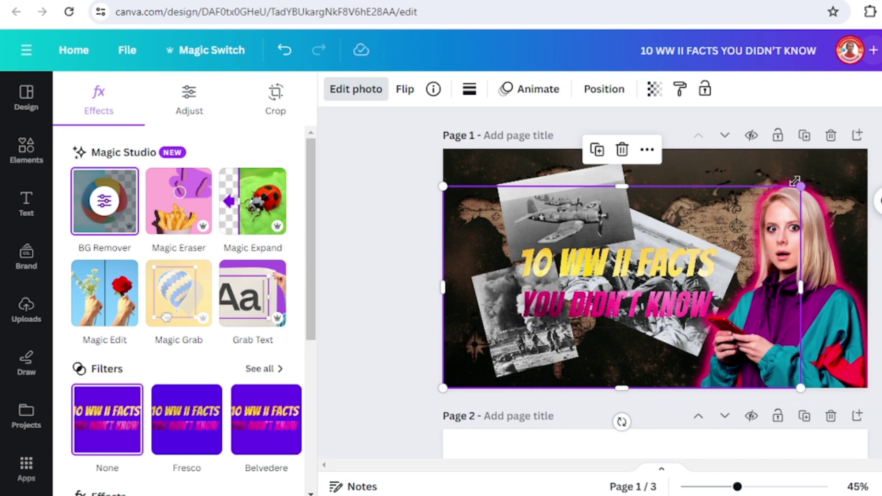
pyautogui.moveTo(796, 186); pyautogui.dragTo(867, 148)
pyautogui.moveTo(826, 274); pyautogui.dragTo(789, 274)
pyautogui.moveTo(626, 152); pyautogui.dragTo(627, 202)
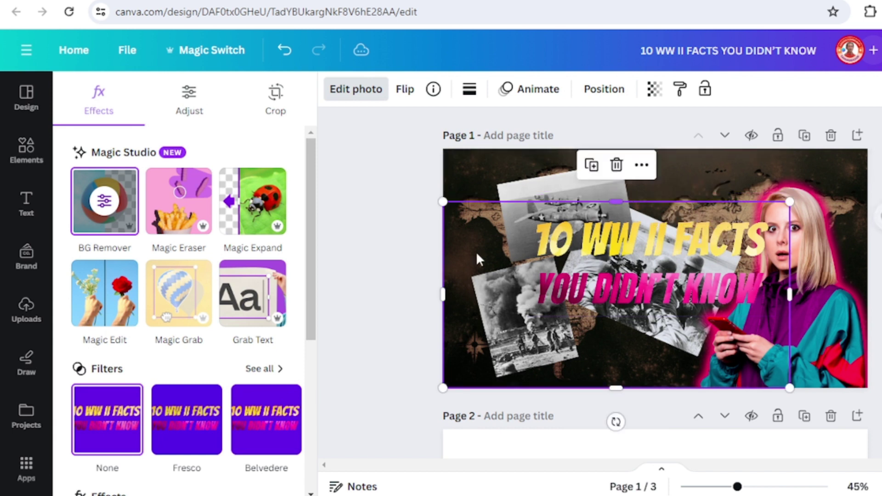
pyautogui.moveTo(446, 291); pyautogui.dragTo(517, 291)
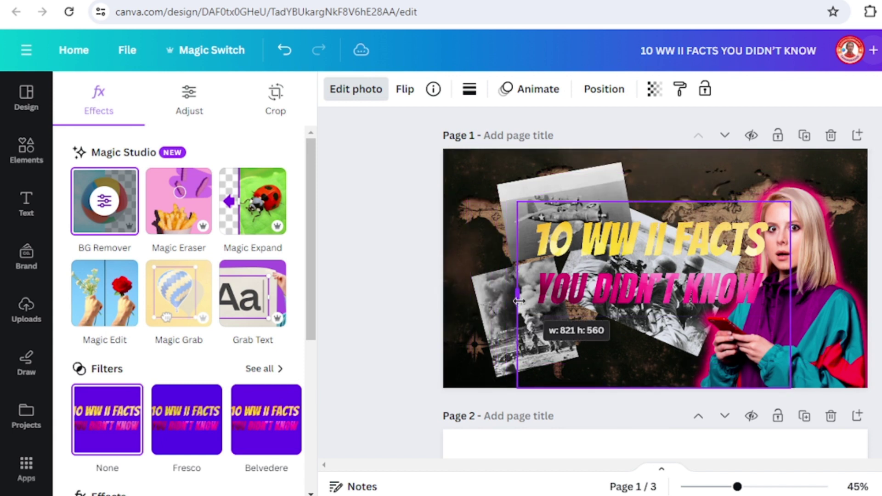
pyautogui.moveTo(657, 385); pyautogui.dragTo(657, 316)
# Duplicate the title image, cropping one copy to "10 WW II FACTS" and the other to "YOU DIDN'T KNOW", stacked over the collage
pyautogui.click(629, 166)
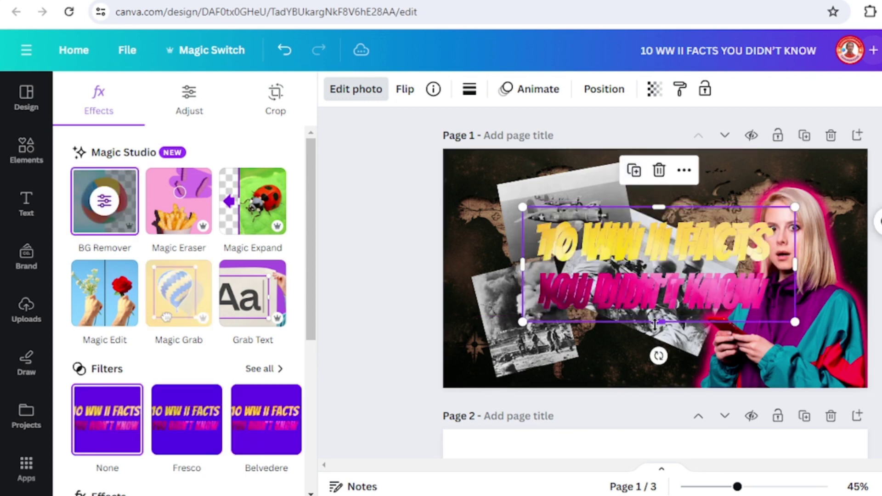
pyautogui.moveTo(658, 321); pyautogui.dragTo(657, 269)
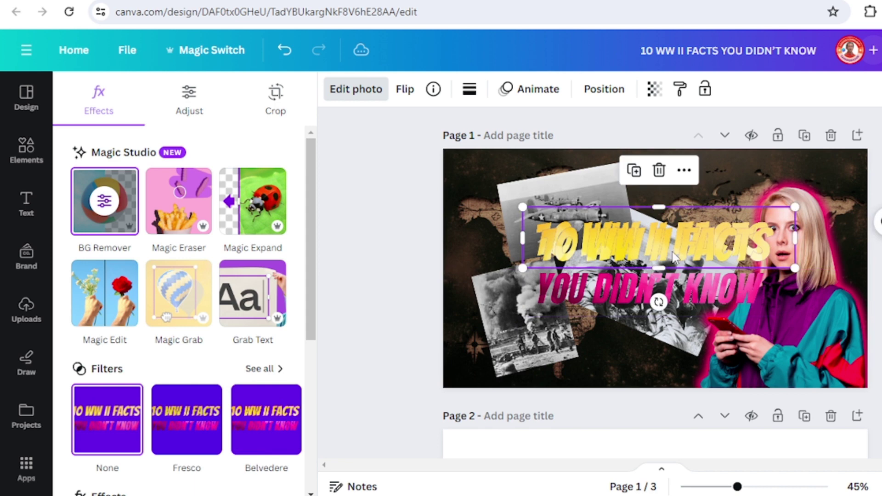
pyautogui.click(701, 270)
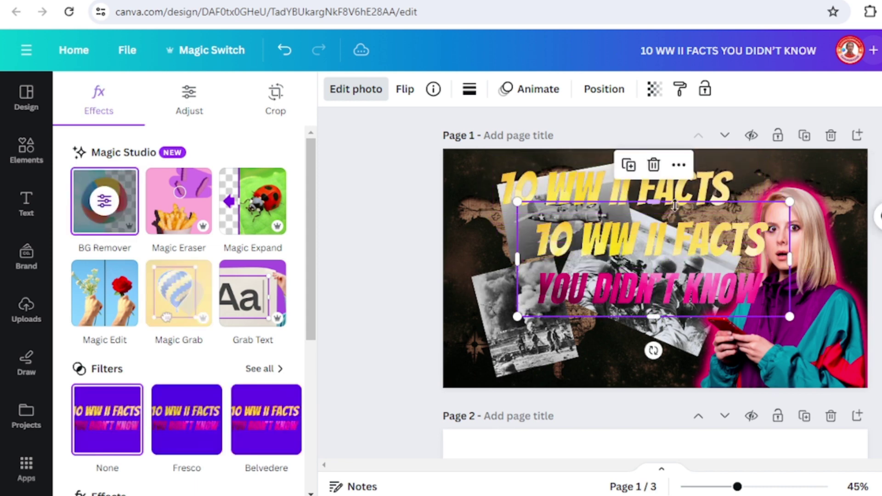
pyautogui.moveTo(664, 203); pyautogui.dragTo(665, 266)
pyautogui.moveTo(715, 296); pyautogui.dragTo(669, 301)
pyautogui.moveTo(508, 211); pyautogui.dragTo(494, 262)
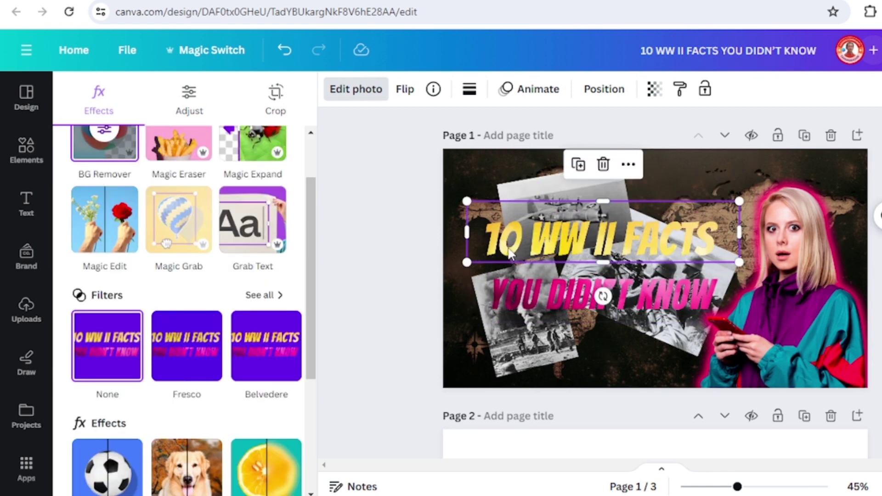
# Give the "10 WW II FACTS" line a yellow Glow shadow in #EDEB0C and enlarge the line slightly
pyautogui.scroll(-3, 233, 296)
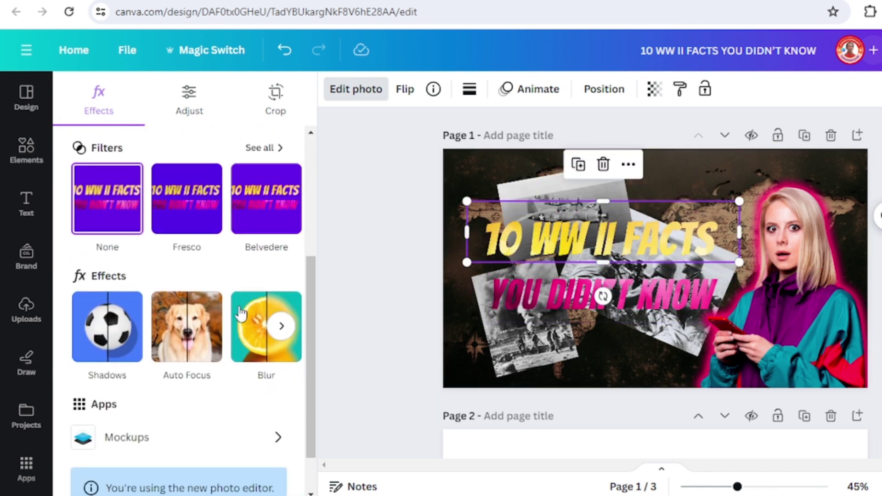
pyautogui.click(109, 338)
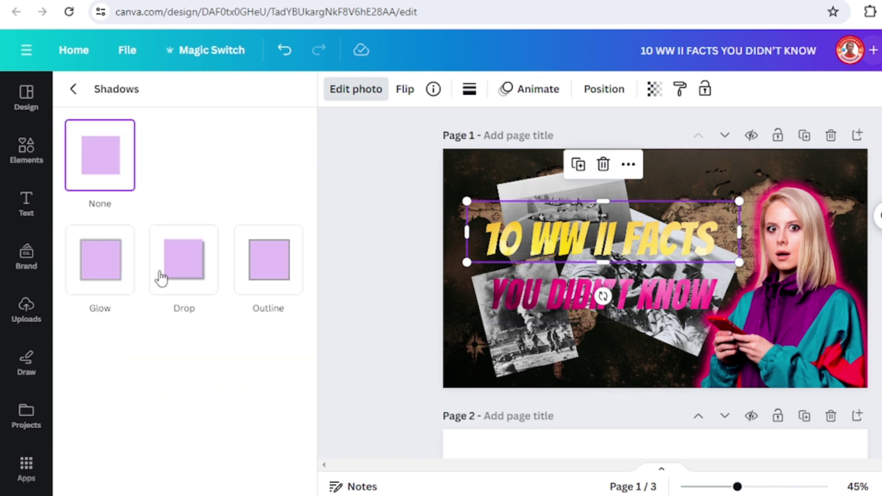
pyautogui.click(121, 265)
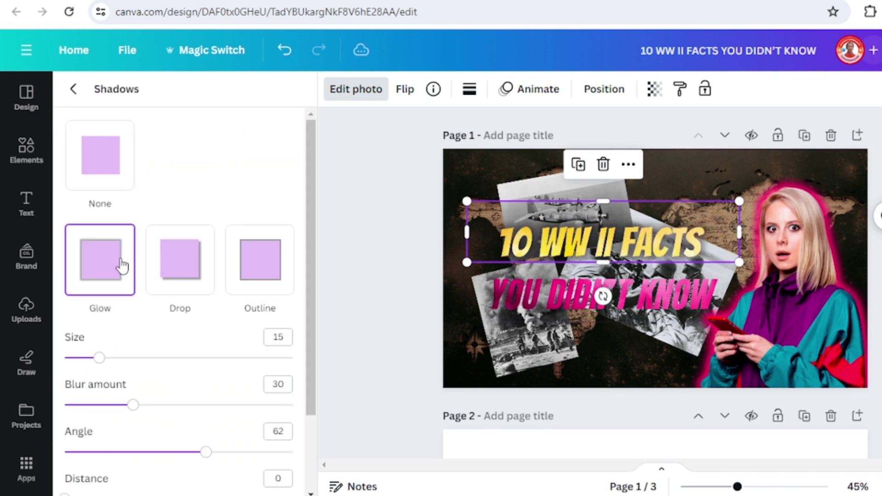
pyautogui.scroll(-2, 152, 311)
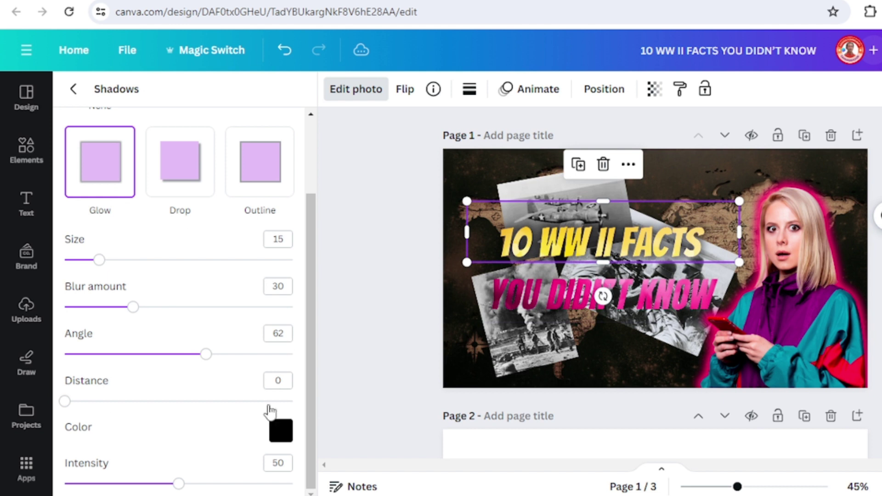
pyautogui.click(280, 429)
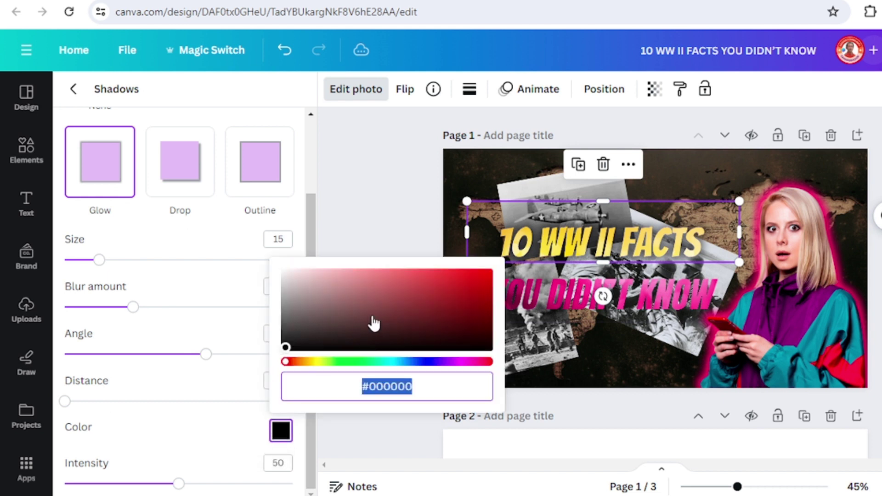
pyautogui.click(320, 362)
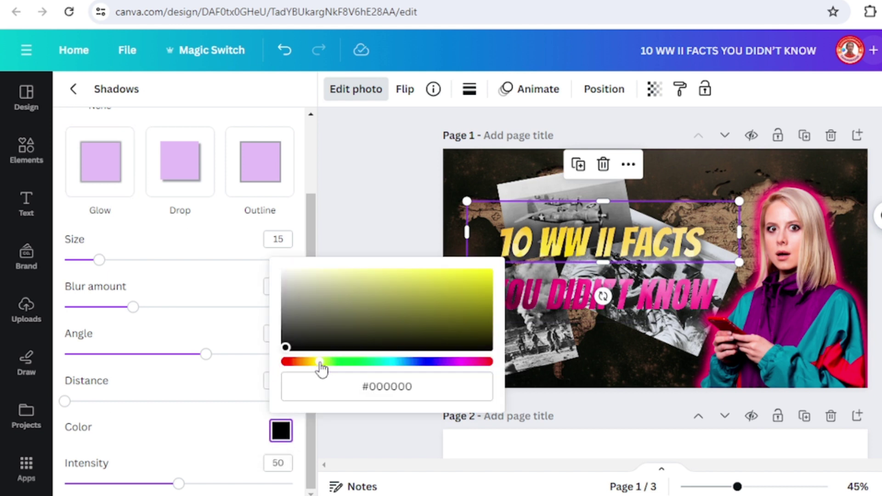
pyautogui.click(482, 275)
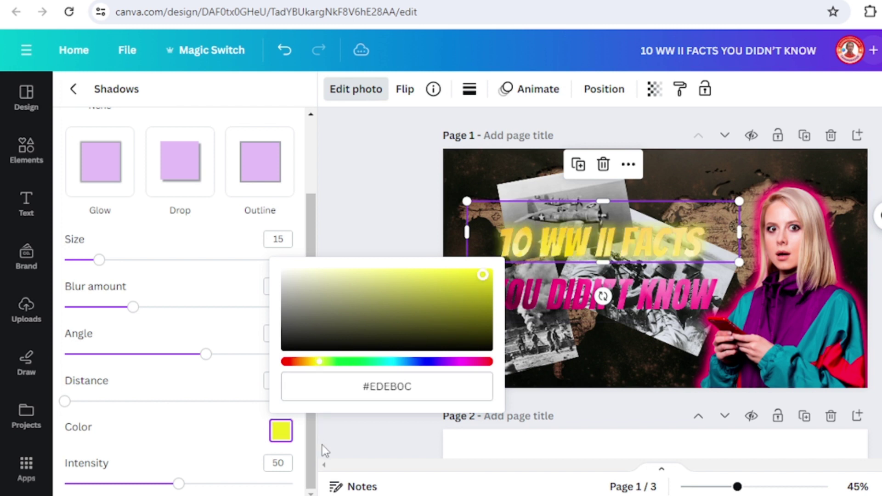
pyautogui.click(367, 444)
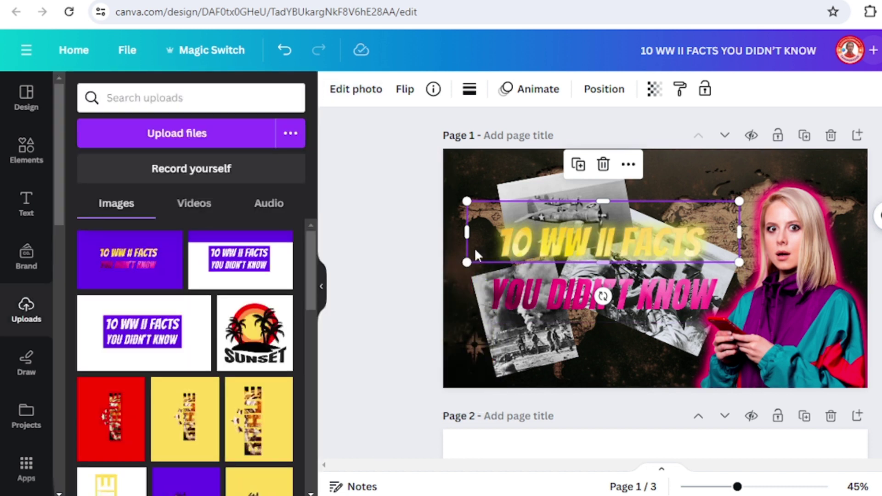
pyautogui.moveTo(452, 270); pyautogui.dragTo(426, 276)
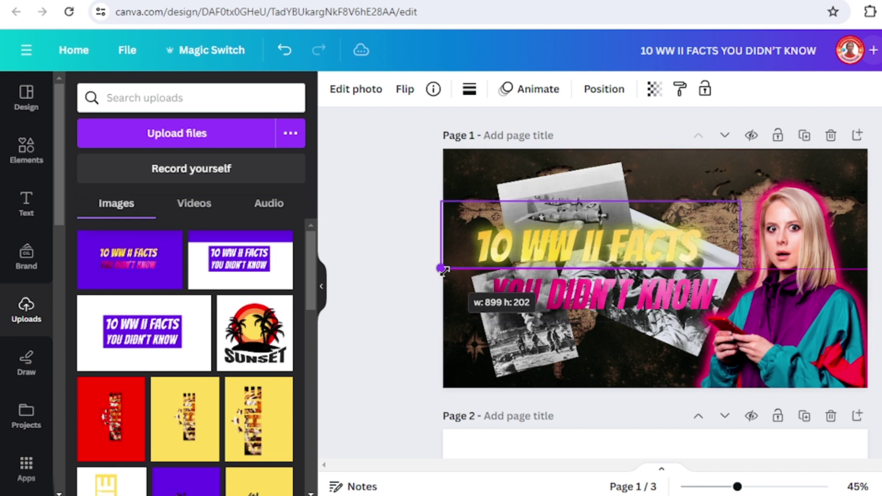
pyautogui.moveTo(740, 199); pyautogui.dragTo(756, 197)
# Duplicate the pink "YOU DIDN'T KNOW" line, move the copy above the yellow line and reselect the original
pyautogui.click(512, 299)
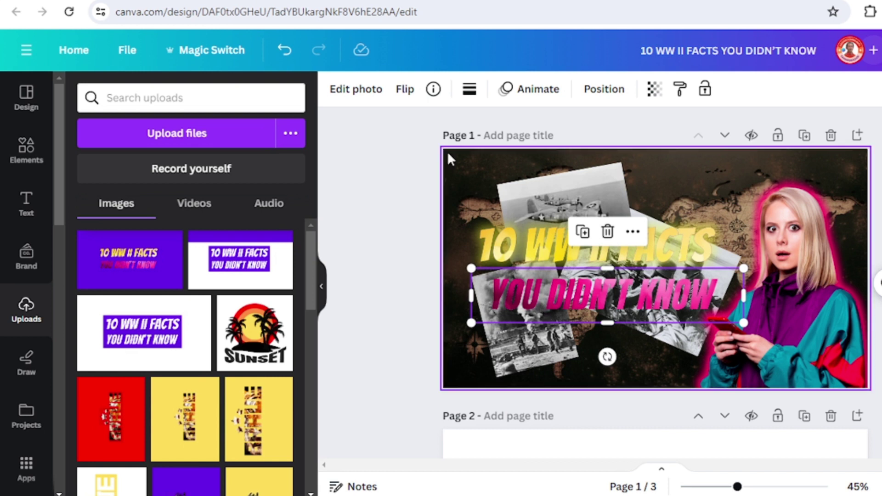
pyautogui.click(357, 90)
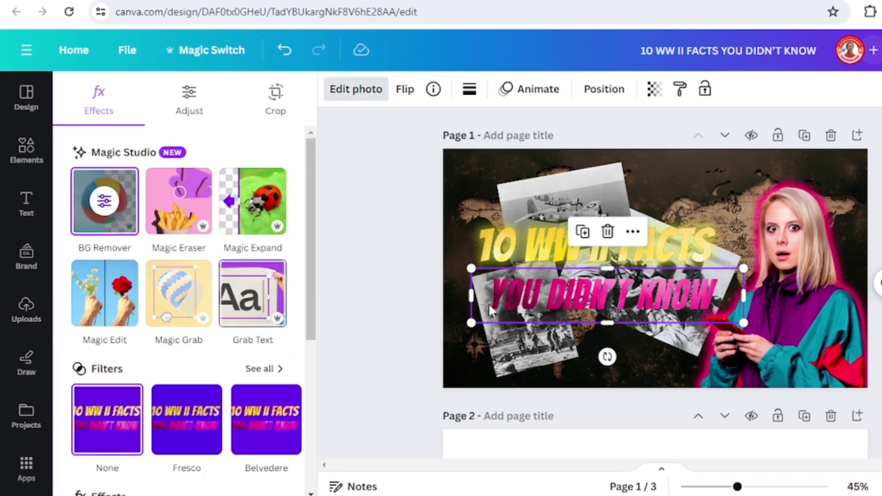
pyautogui.click(582, 232)
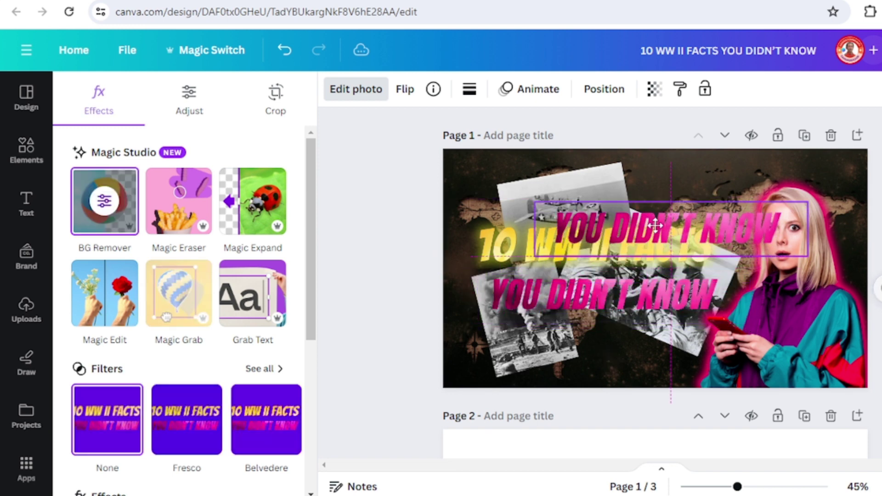
pyautogui.click(558, 296)
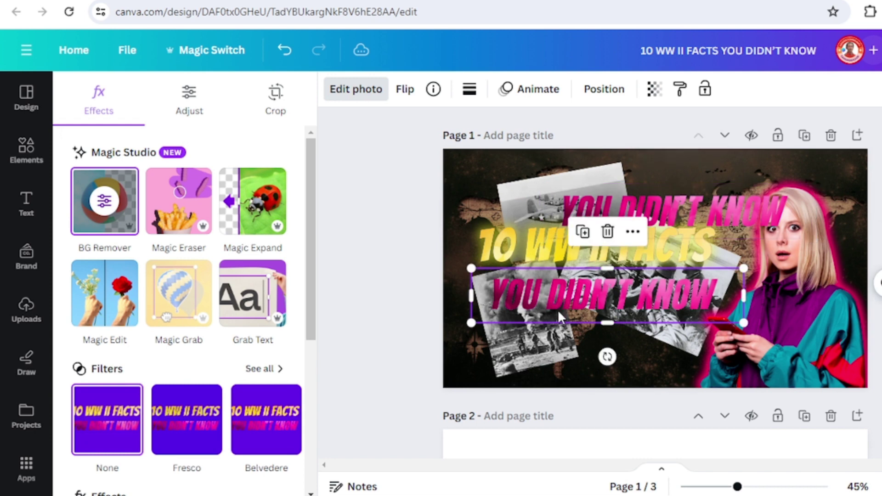
# Give the lower pink "YOU DIDN'T KNOW" line an Outline shadow with size 3 and color #FFFFFF
pyautogui.scroll(-5, 218, 256)
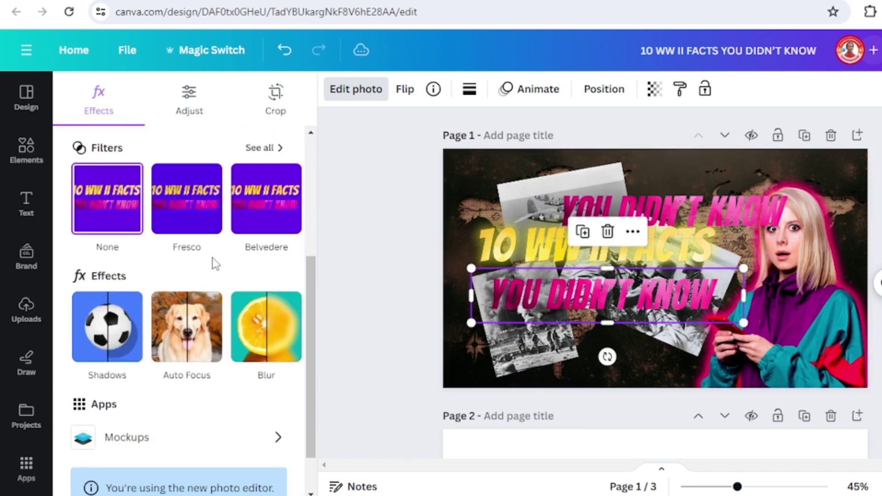
pyautogui.click(114, 326)
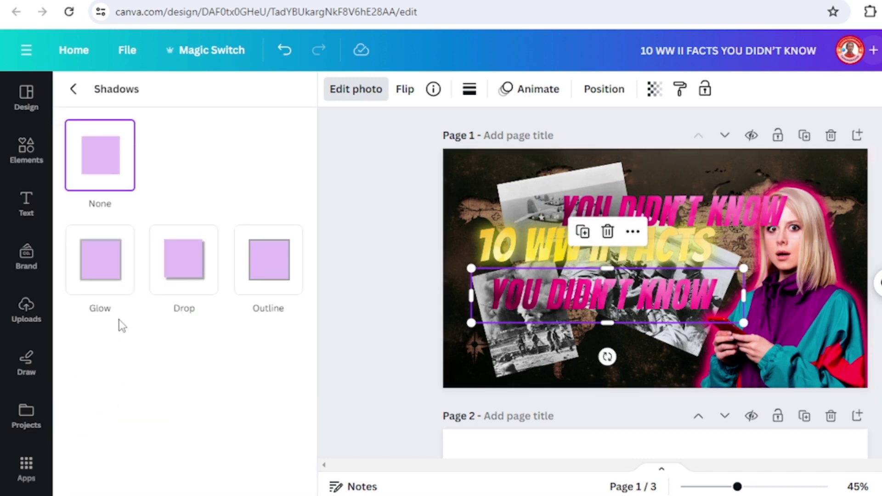
pyautogui.click(269, 268)
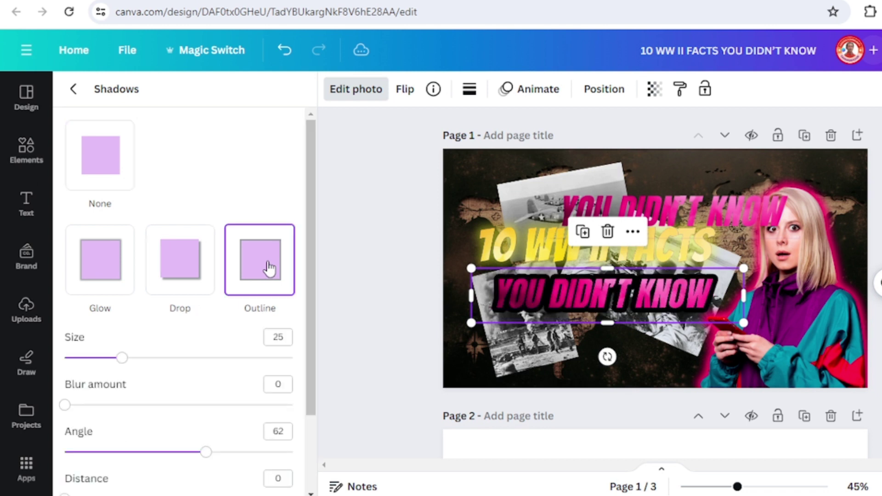
pyautogui.scroll(-3, 243, 294)
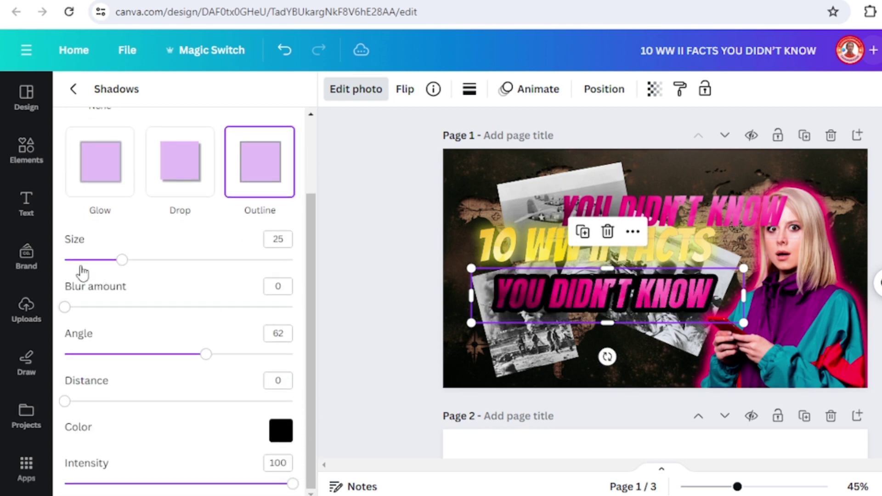
pyautogui.click(72, 260)
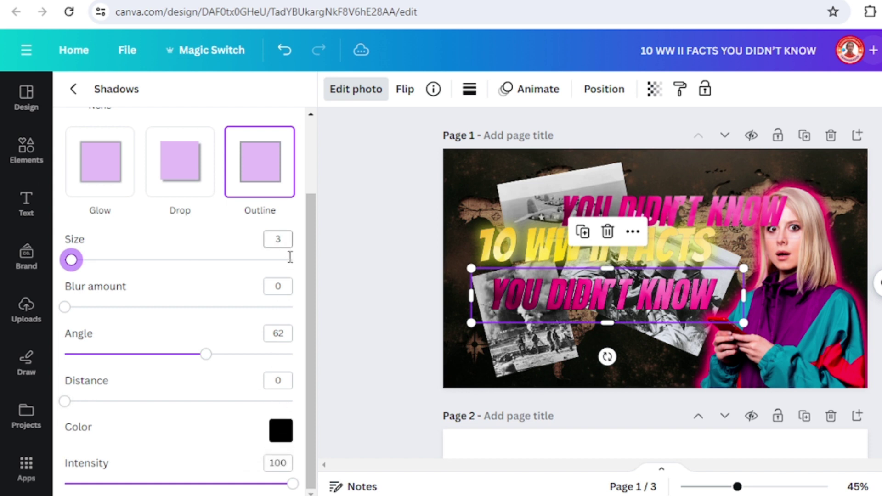
pyautogui.click(290, 434)
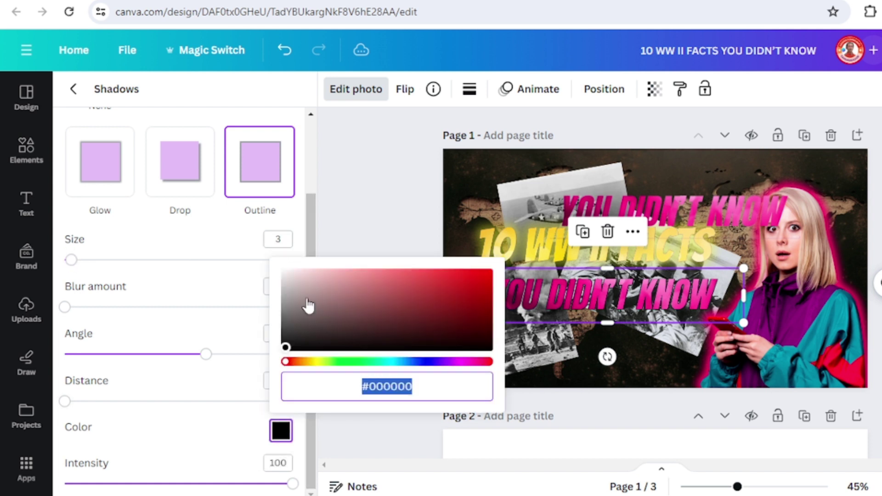
pyautogui.moveTo(287, 276); pyautogui.dragTo(275, 262)
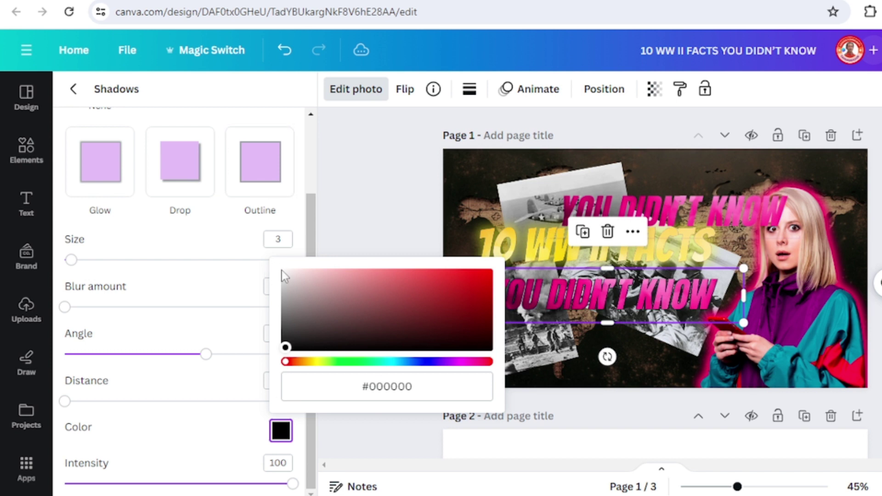
pyautogui.click(279, 267)
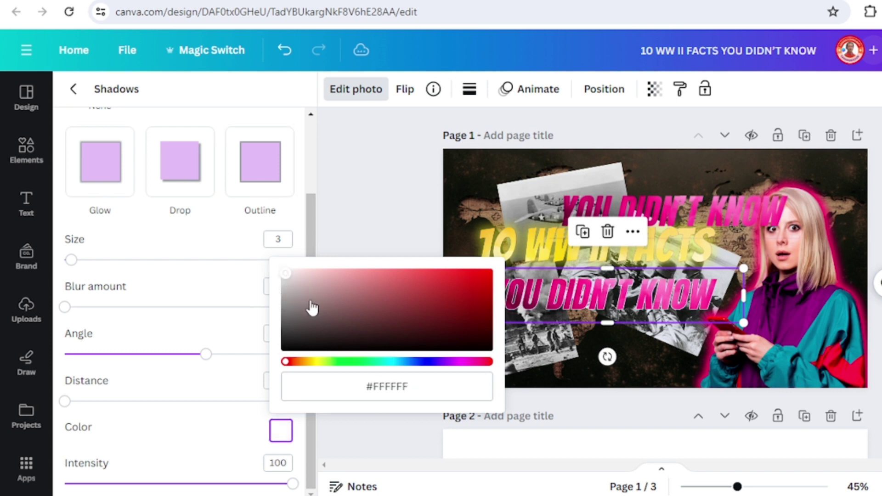
pyautogui.click(212, 426)
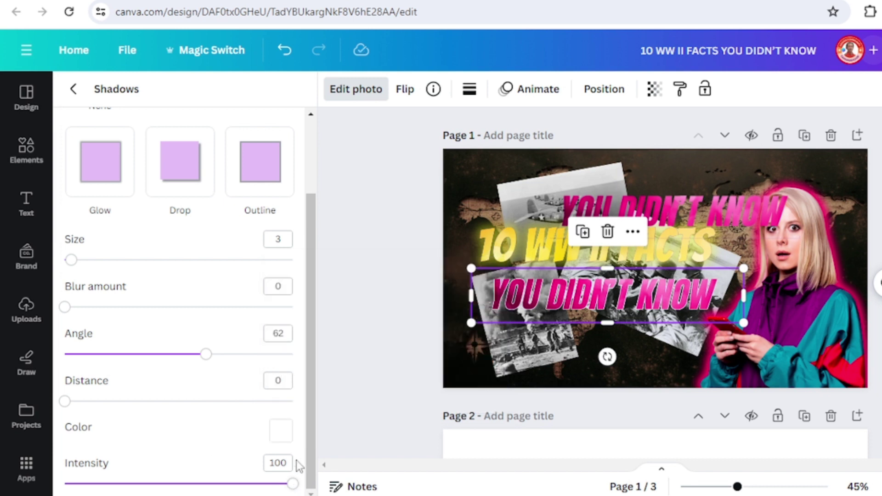
# Move the duplicate "YOU DIDN'T KNOW" line down over the yellow title and blur it at intensity 63
pyautogui.click(705, 210)
pyautogui.moveTo(709, 210); pyautogui.dragTo(691, 241)
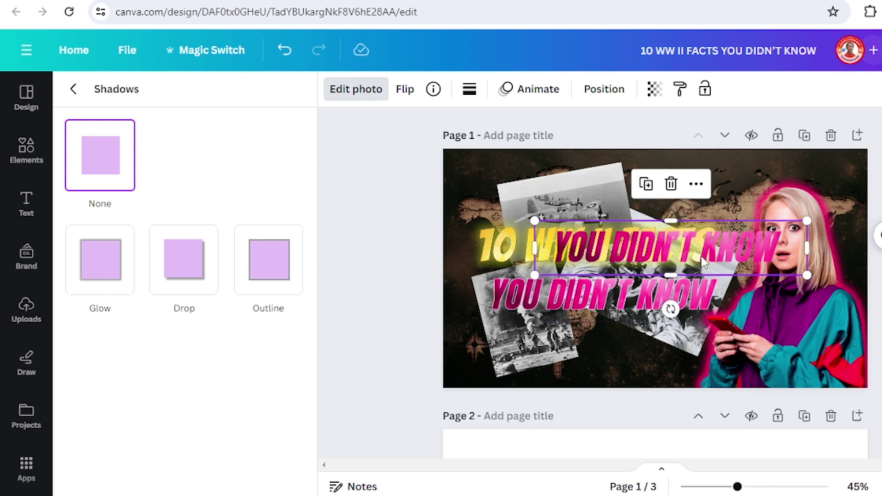
pyautogui.moveTo(710, 252); pyautogui.dragTo(715, 253)
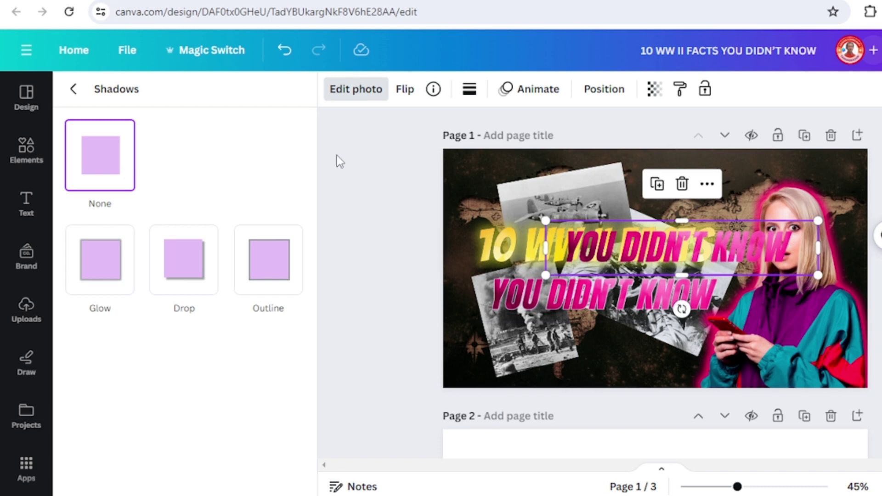
pyautogui.click(73, 89)
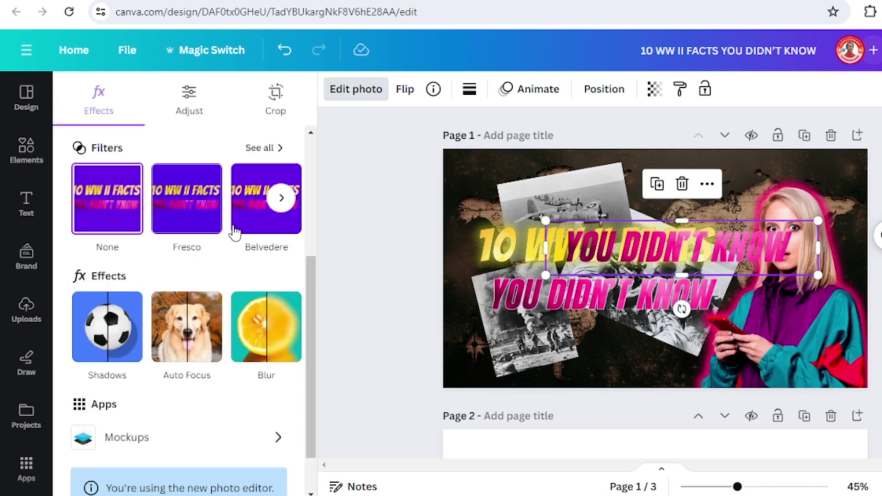
pyautogui.scroll(-2, 237, 227)
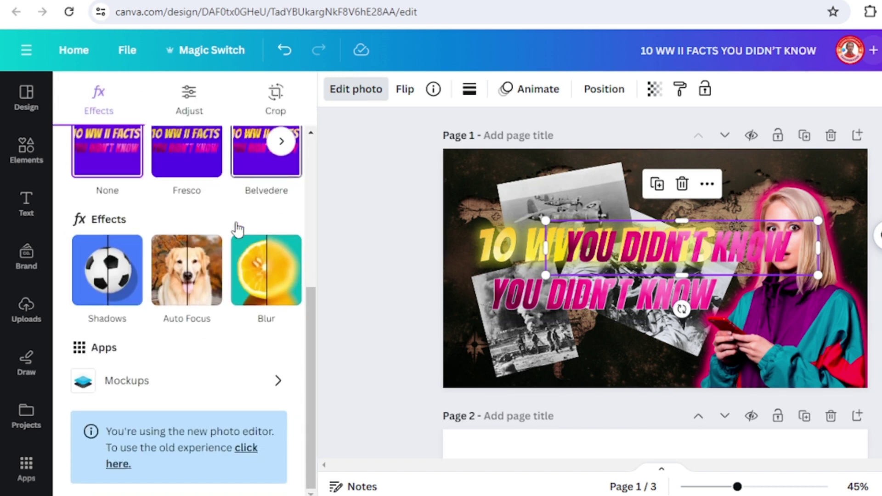
pyautogui.click(254, 291)
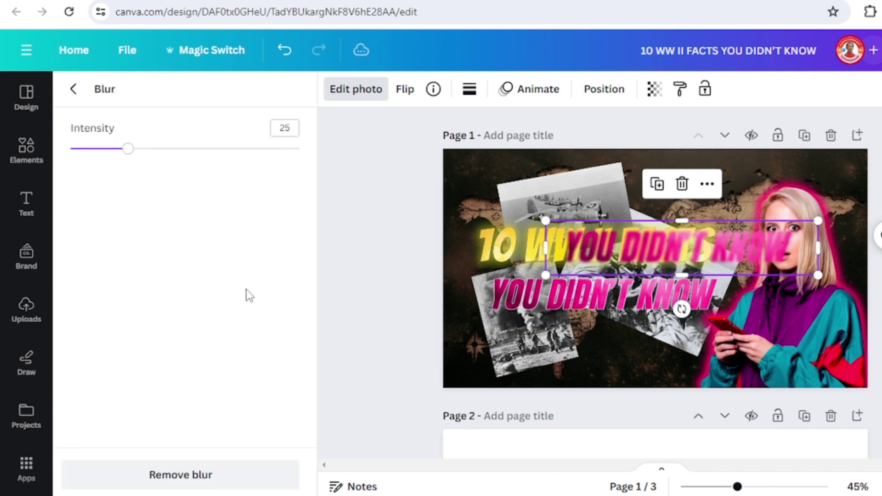
pyautogui.moveTo(134, 156); pyautogui.dragTo(223, 168)
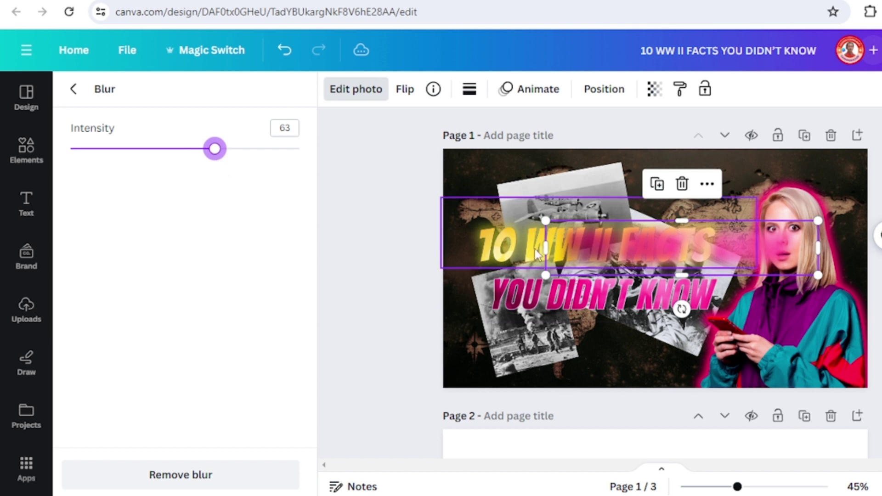
# Place the blurred copy over the outlined "YOU DIDN'T KNOW" line and enlarge it slightly beyond the lettering
pyautogui.moveTo(617, 259); pyautogui.dragTo(539, 306)
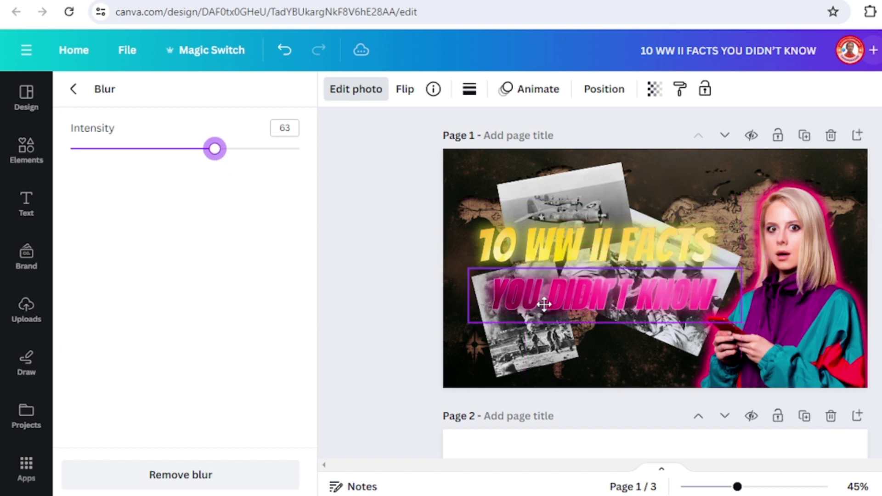
pyautogui.moveTo(741, 323); pyautogui.dragTo(789, 332)
pyautogui.moveTo(738, 303); pyautogui.dragTo(715, 297)
# Send the blurred copy one layer backward and group it with the outlined "YOU DIDN'T KNOW" line
pyautogui.rightClick(711, 302)
pyautogui.moveTo(744, 256)
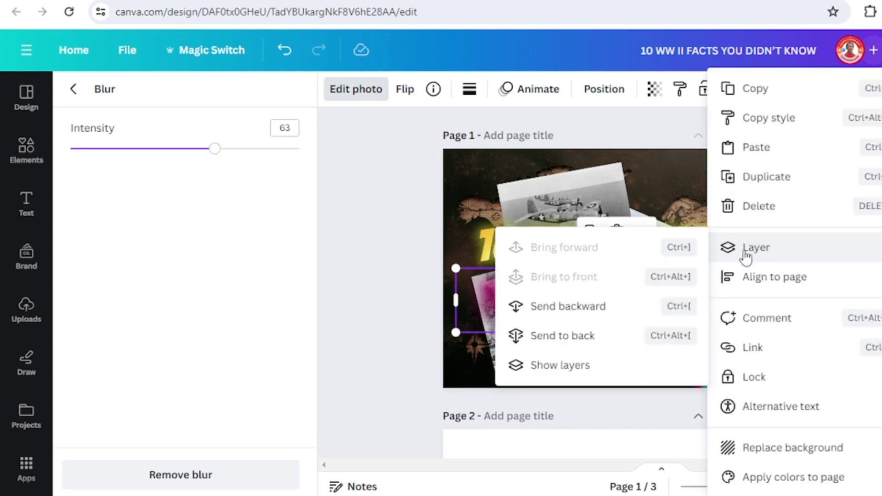
pyautogui.click(593, 307)
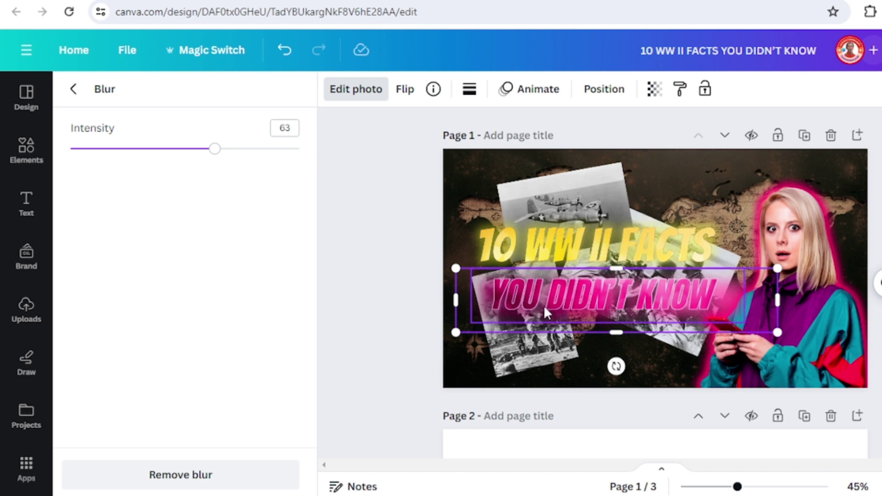
pyautogui.keyDown('shift'); pyautogui.click(575, 246); pyautogui.keyUp('shift')
pyautogui.click(578, 231)
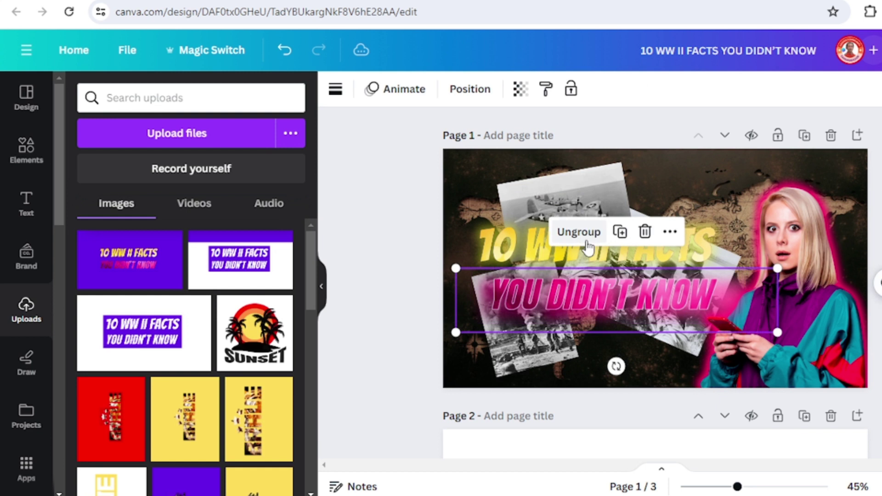
# Add a square shape, color it black and stretch it into a flat bar across the "10 WW II FACTS" line
pyautogui.click(521, 252)
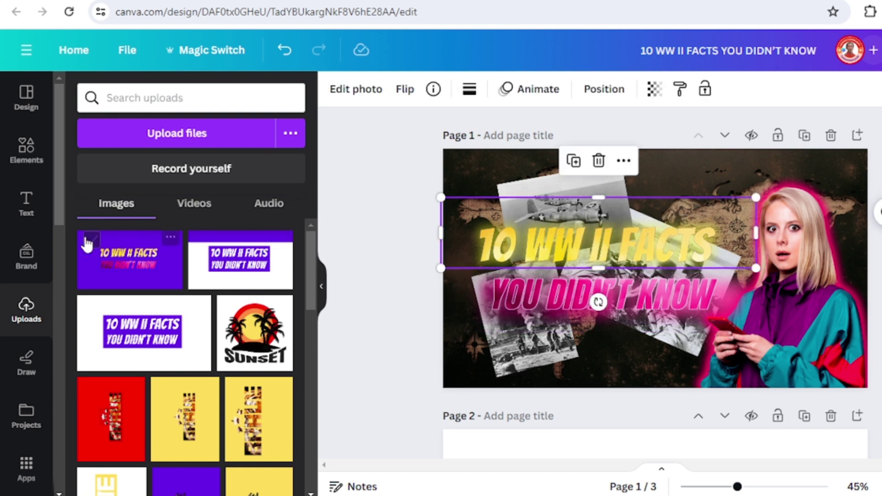
pyautogui.click(24, 163)
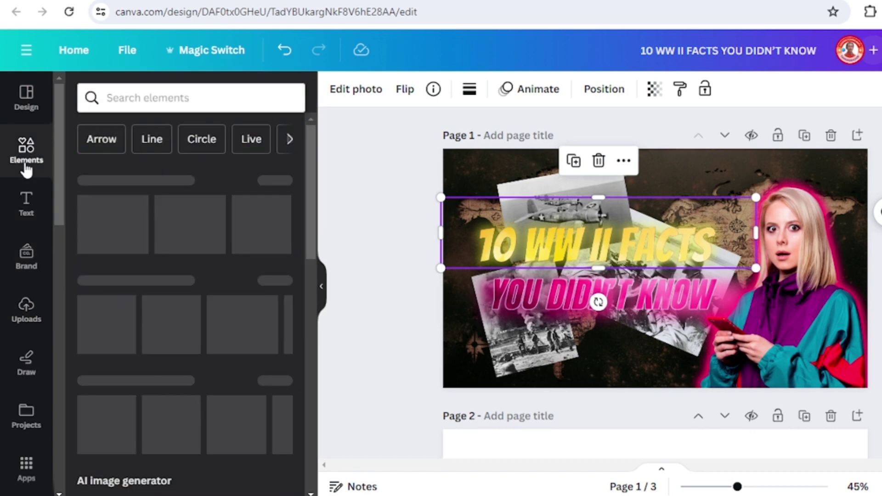
pyautogui.click(107, 332)
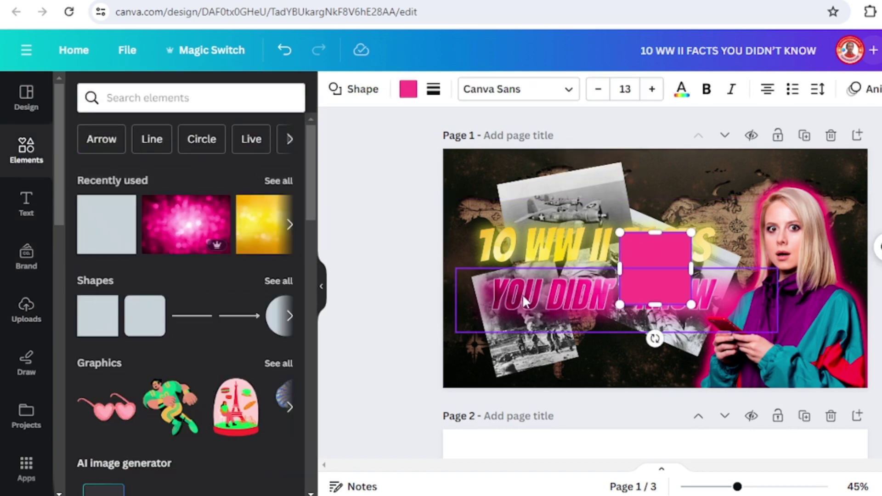
pyautogui.click(408, 89)
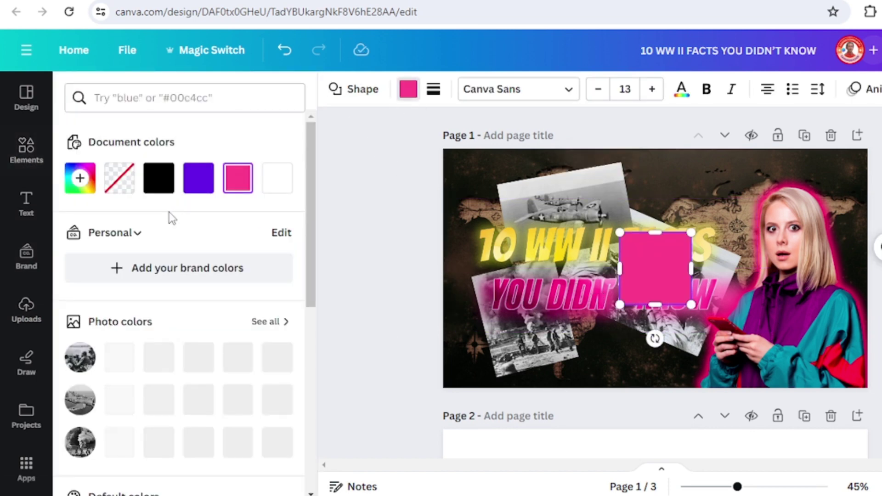
pyautogui.click(162, 190)
pyautogui.moveTo(619, 269); pyautogui.dragTo(475, 268)
pyautogui.moveTo(708, 271); pyautogui.dragTo(726, 270)
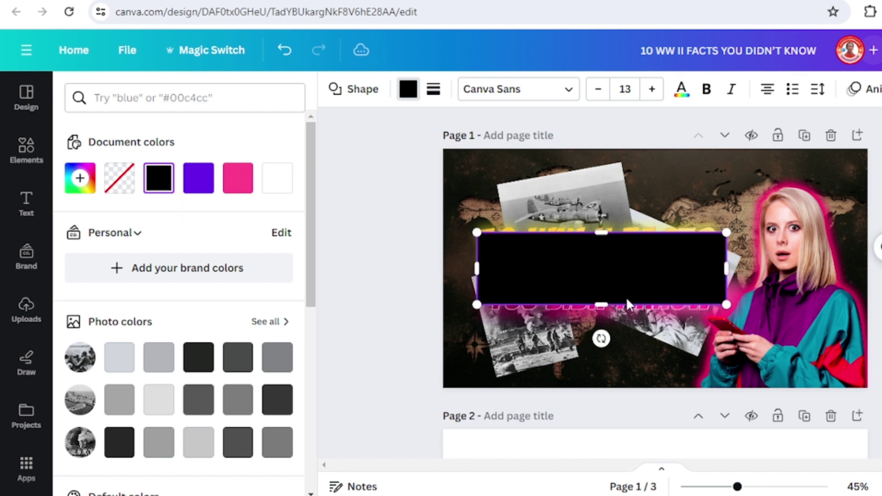
pyautogui.moveTo(621, 300); pyautogui.dragTo(623, 271)
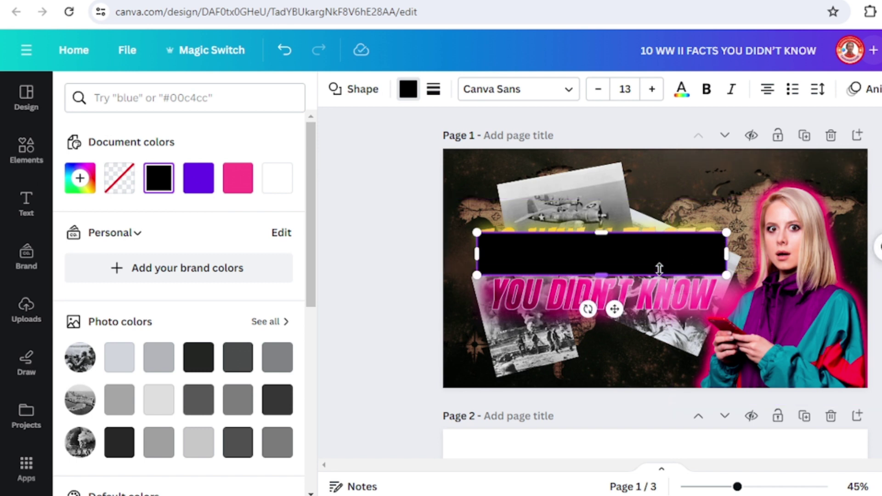
# Tilt the black bar to about -3° and send it backward behind the "10 WW II FACTS" lettering
pyautogui.moveTo(590, 309); pyautogui.dragTo(593, 309)
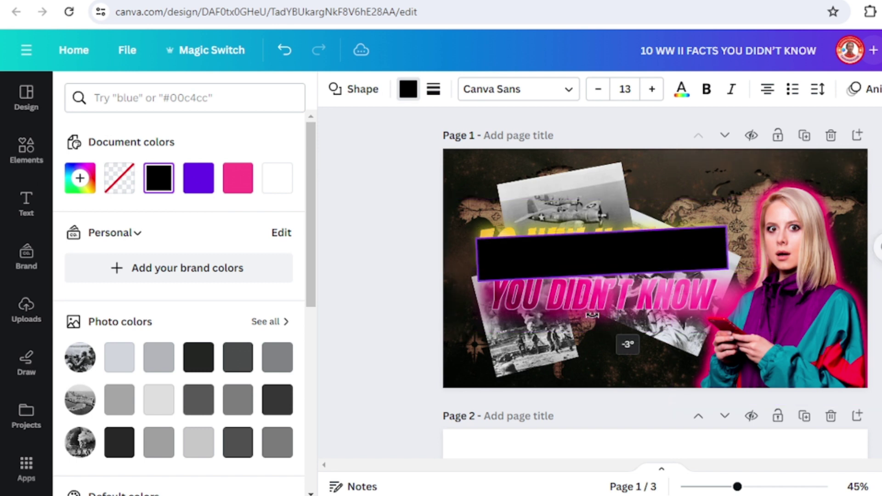
pyautogui.click(696, 205)
pyautogui.click(684, 247)
pyautogui.moveTo(682, 247); pyautogui.dragTo(682, 243)
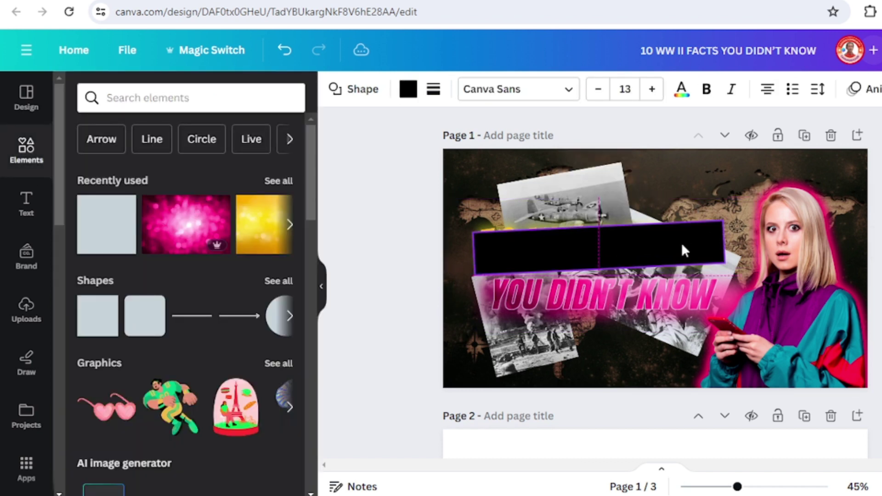
pyautogui.rightClick(681, 241)
pyautogui.moveTo(738, 287)
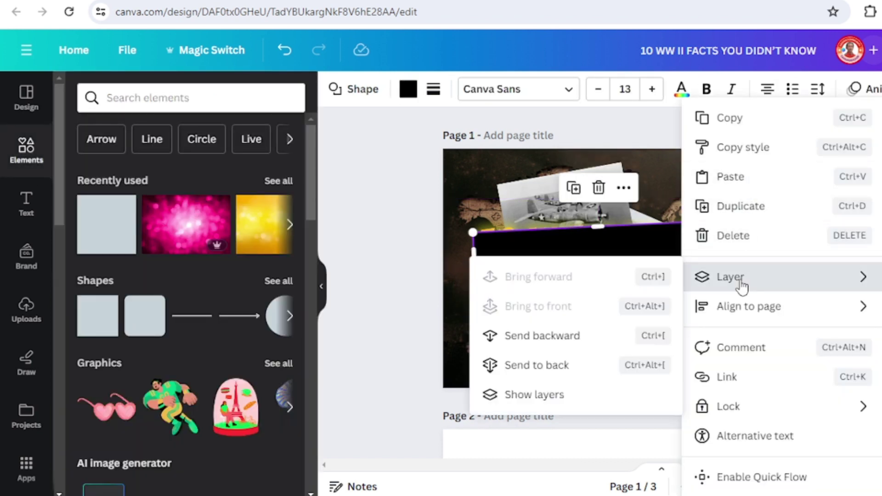
pyautogui.click(572, 339)
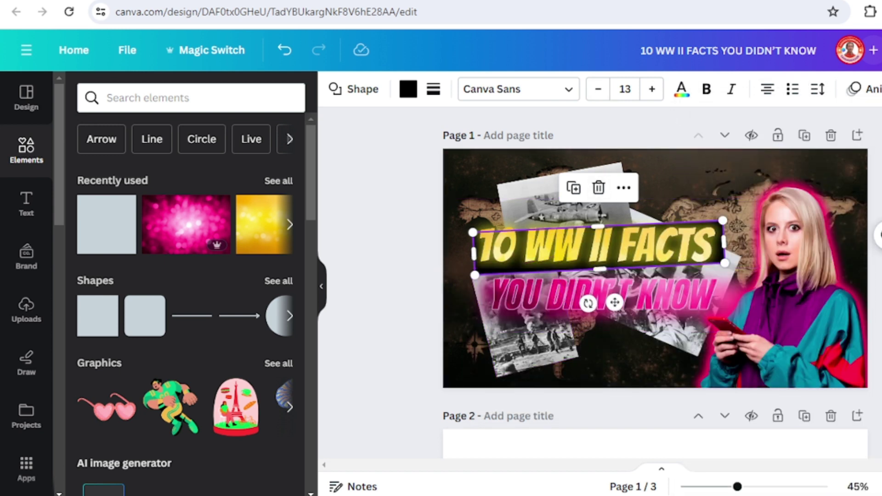
# Select both title lines and the black bar in the layer list, tilt them together counterclockwise and shift them slightly left
pyautogui.click(816, 120)
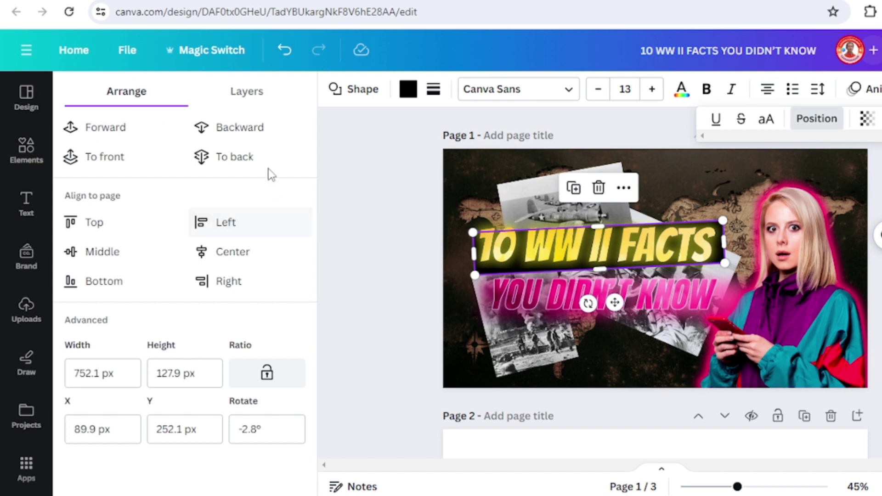
pyautogui.click(248, 94)
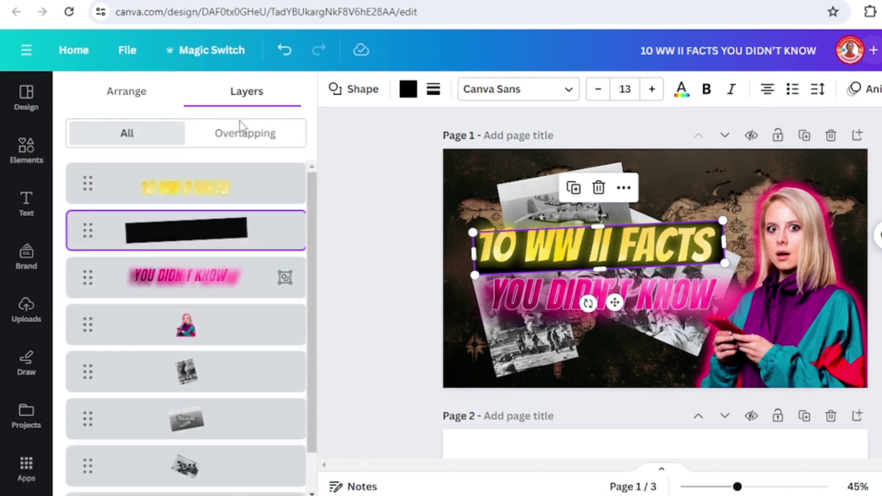
pyautogui.click(232, 198)
pyautogui.keyDown('shift'); pyautogui.click(232, 235); pyautogui.keyUp('shift')
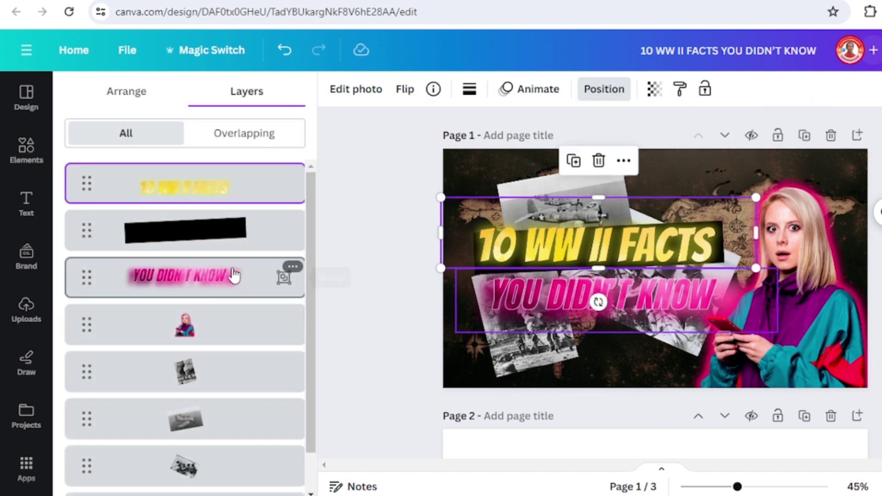
pyautogui.keyDown('shift'); pyautogui.click(232, 275); pyautogui.keyUp('shift')
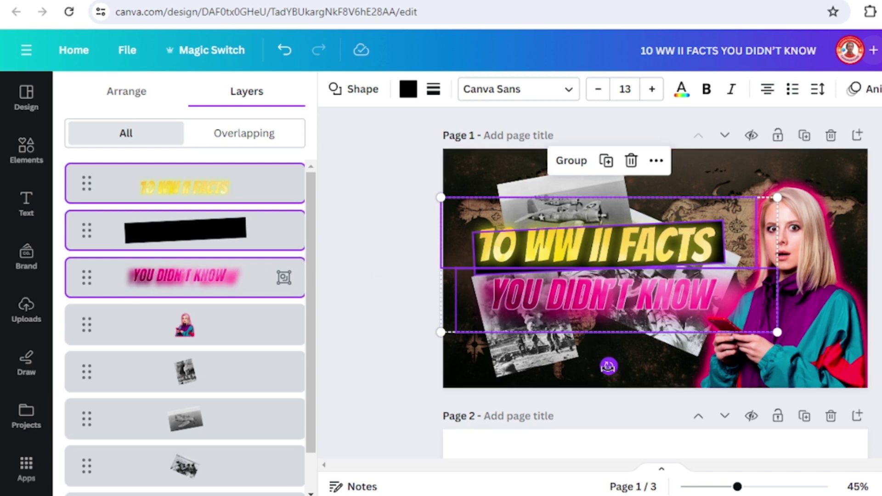
pyautogui.moveTo(607, 366); pyautogui.dragTo(619, 379)
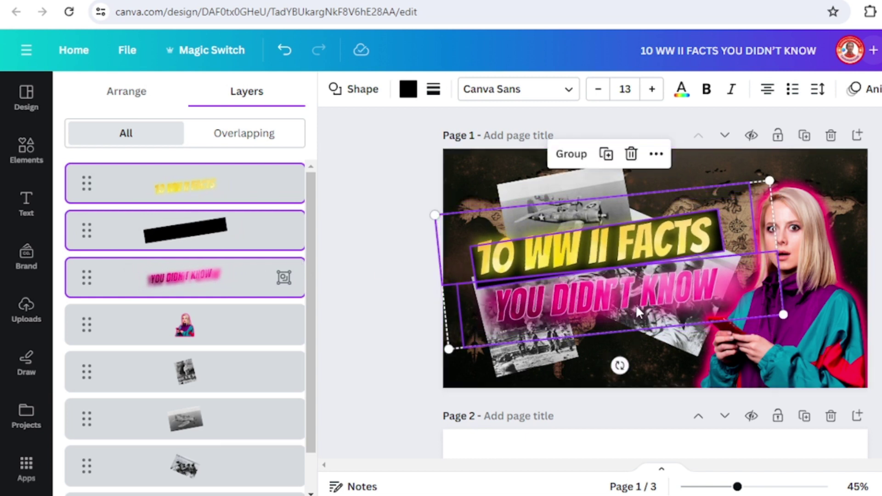
pyautogui.moveTo(640, 304); pyautogui.dragTo(627, 301)
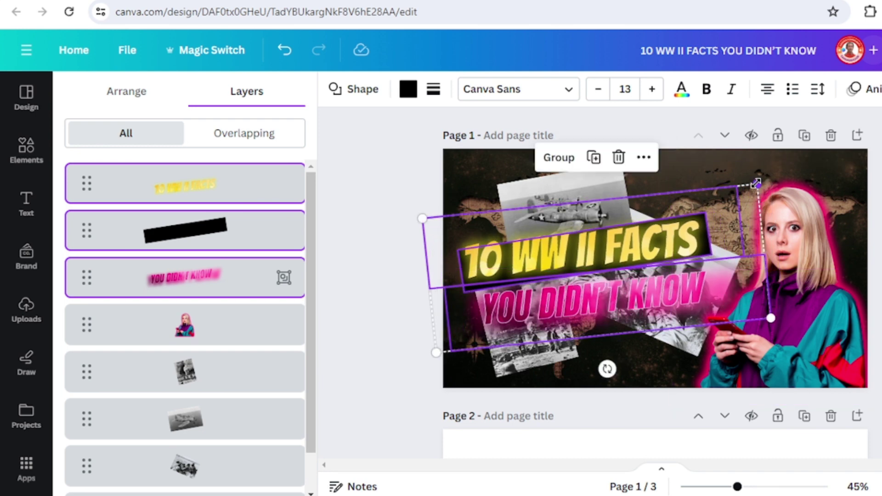
# Enlarge the selected title lines and black bar together and shift them slightly left
pyautogui.moveTo(757, 184); pyautogui.dragTo(768, 177)
pyautogui.moveTo(706, 227); pyautogui.dragTo(692, 226)
pyautogui.press('Escape')
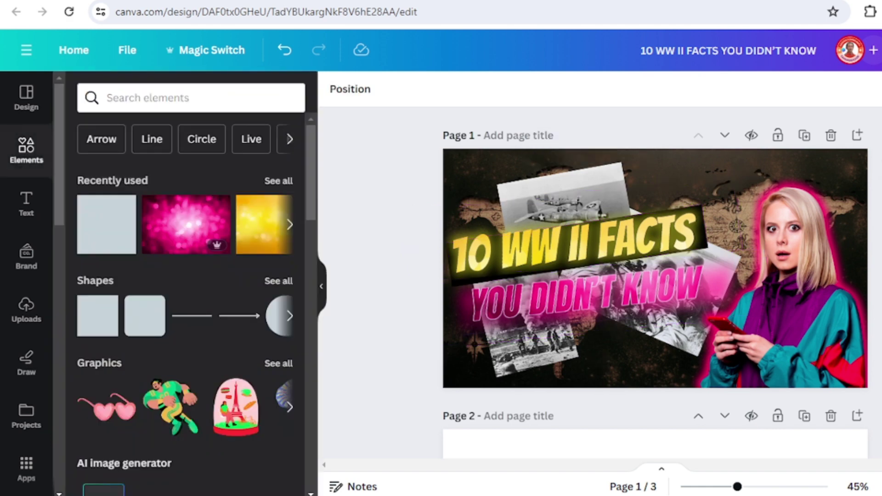
# Move the "YOU DIDN'T KNOW" group closer beneath the first title line, bring it to the front and enlarge it slightly
pyautogui.click(586, 296)
pyautogui.moveTo(591, 294)
pyautogui.mouseDown()
pyautogui.moveTo(573, 295)
pyautogui.moveTo(575, 288)
pyautogui.mouseUp()
pyautogui.rightClick(575, 288)
pyautogui.moveTo(615, 276)
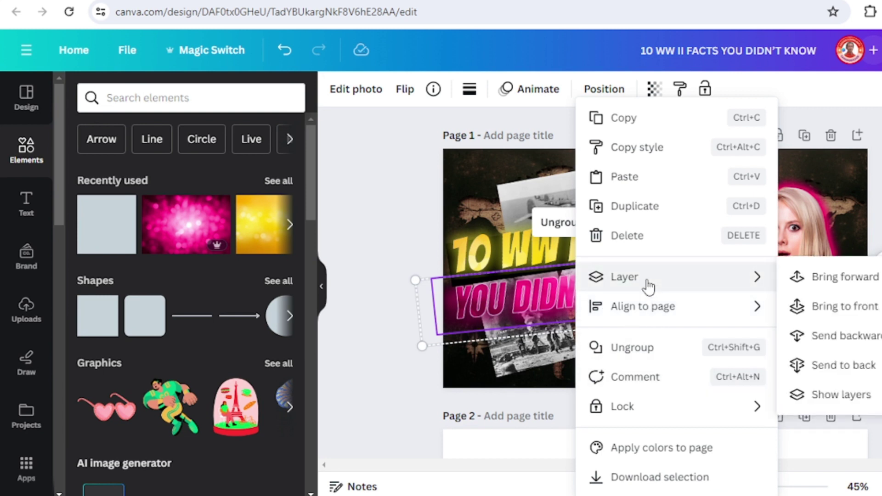
pyautogui.click(827, 305)
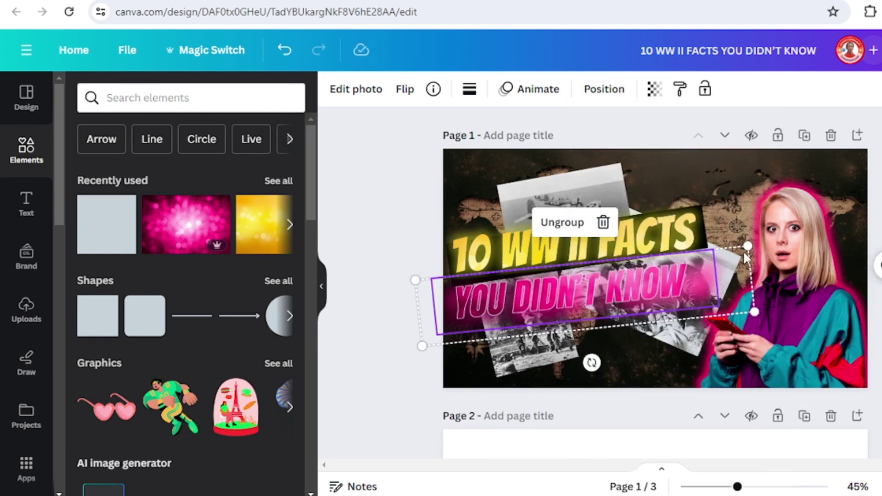
pyautogui.moveTo(747, 248); pyautogui.dragTo(781, 236)
pyautogui.click(662, 232)
pyautogui.moveTo(736, 178); pyautogui.dragTo(761, 166)
pyautogui.hotkey('ctrl', 'z')
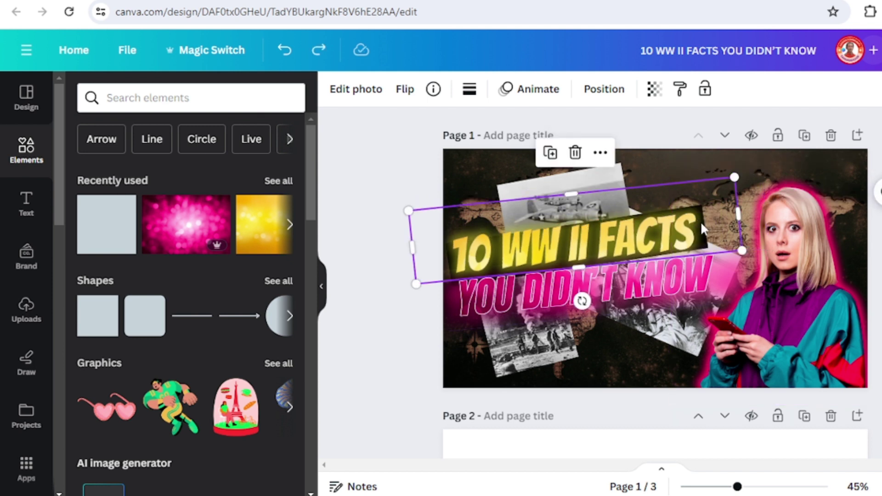
# Group the "10 WW II FACTS" lettering with its black bar and enlarge the group slightly
pyautogui.click(602, 92)
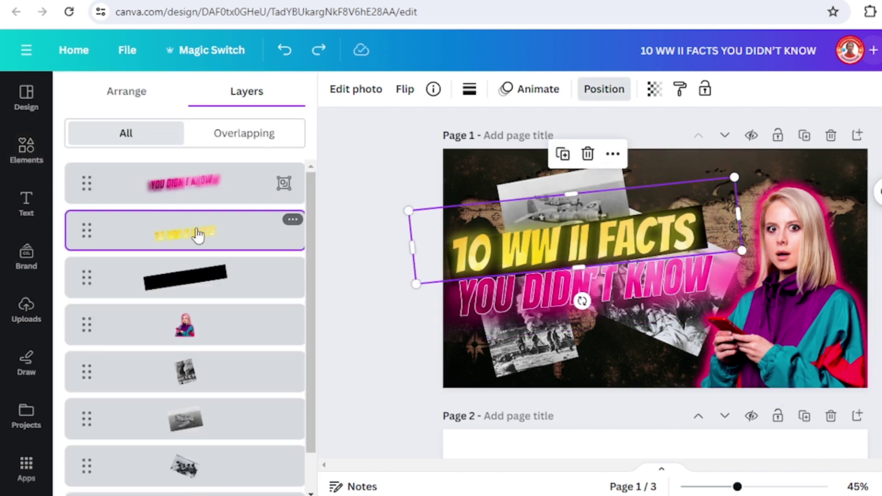
pyautogui.keyDown('shift'); pyautogui.click(220, 274); pyautogui.keyUp('shift')
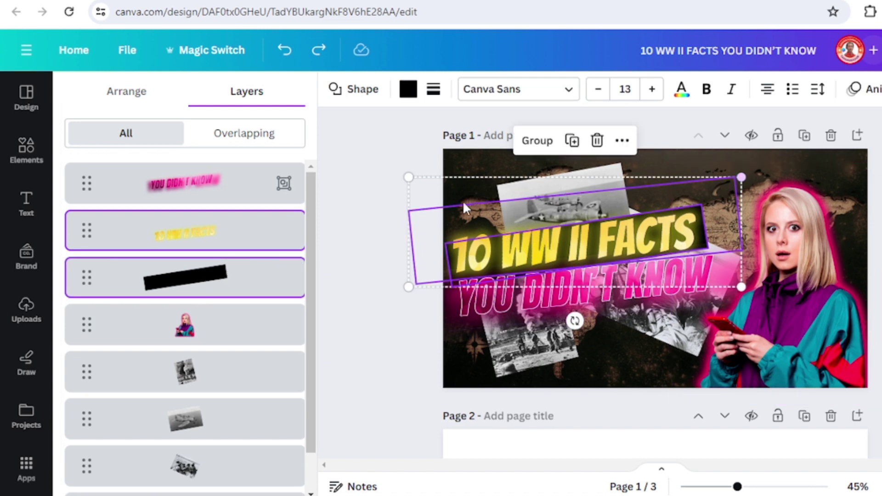
pyautogui.click(538, 140)
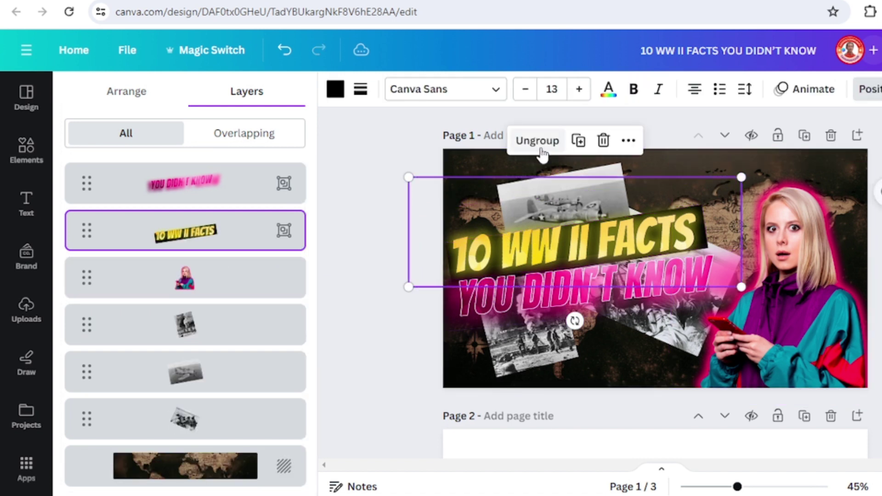
pyautogui.moveTo(741, 177); pyautogui.dragTo(773, 169)
# Enlarge the woman cutout and move it slightly left, closer to the title
pyautogui.click(805, 264)
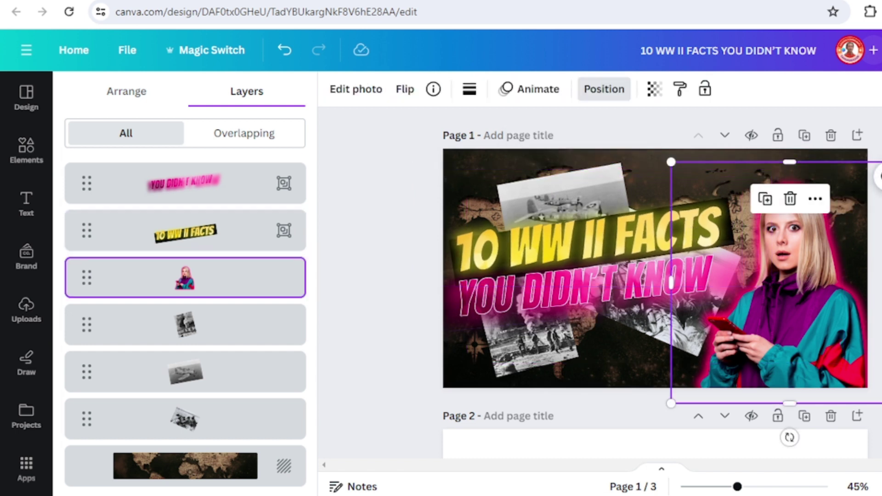
pyautogui.moveTo(879, 162); pyautogui.dragTo(880, 122)
pyautogui.moveTo(841, 231); pyautogui.dragTo(813, 238)
pyautogui.moveTo(737, 486); pyautogui.dragTo(706, 487)
pyautogui.click(865, 357)
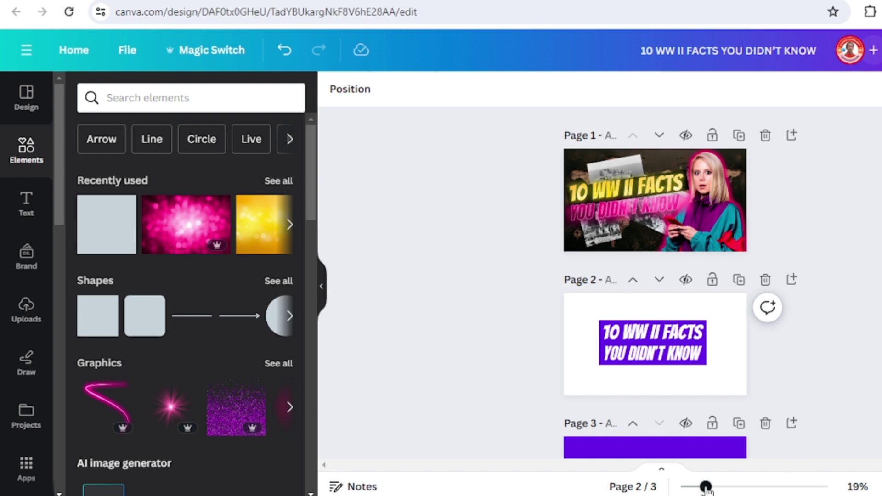
# Add a square shape, color it black, stretch it into a flat bar over the "YOU DIDN'T KNOW" line and tilt it to match
pyautogui.moveTo(705, 487); pyautogui.dragTo(751, 487)
pyautogui.scroll(3, 764, 414)
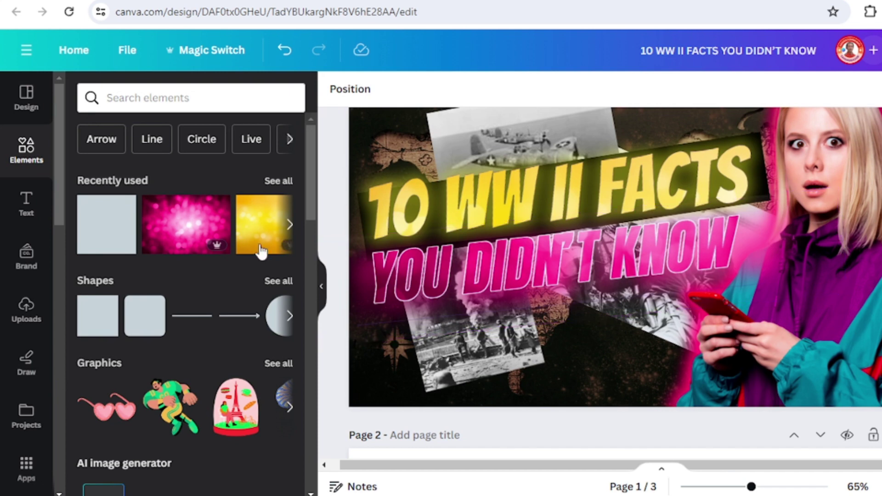
pyautogui.click(86, 328)
pyautogui.click(408, 89)
pyautogui.moveTo(660, 184); pyautogui.dragTo(657, 232)
pyautogui.moveTo(652, 260); pyautogui.dragTo(409, 295)
pyautogui.moveTo(468, 276); pyautogui.dragTo(789, 245)
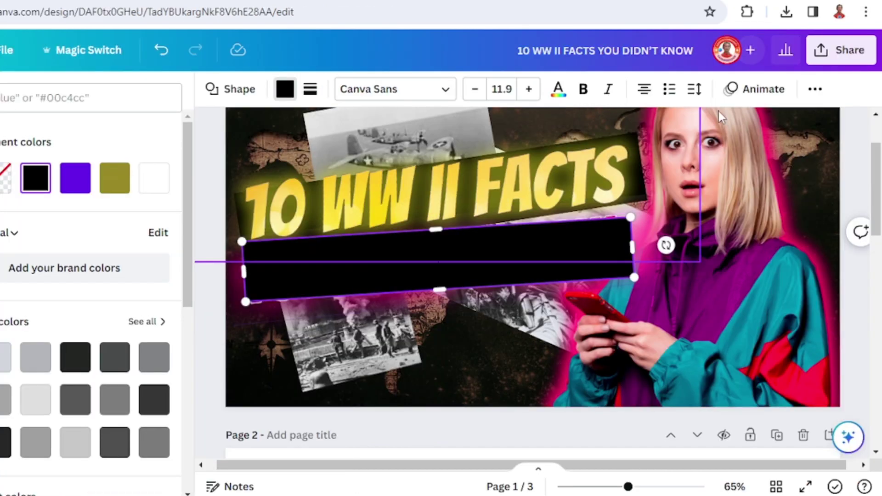
# Reorder the new black bar in the layer list so it sits directly below the "YOU DIDN'T KNOW" group
pyautogui.click(814, 88)
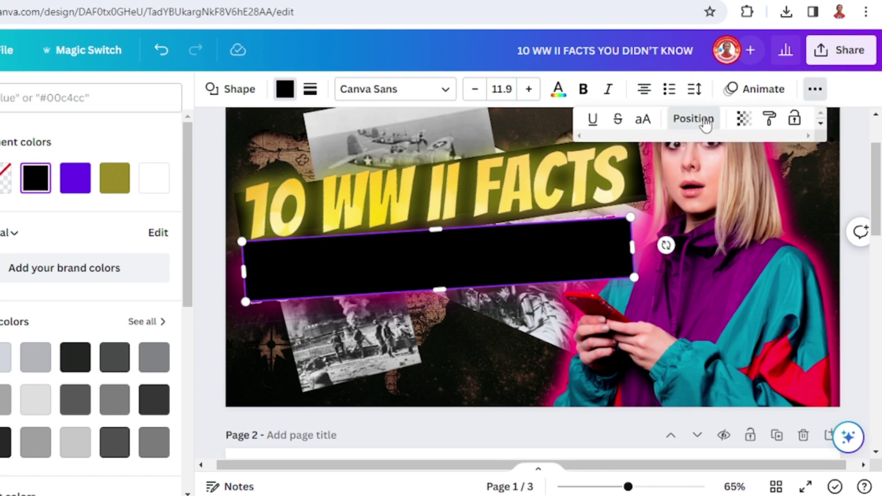
pyautogui.click(688, 118)
pyautogui.moveTo(211, 207); pyautogui.dragTo(205, 254)
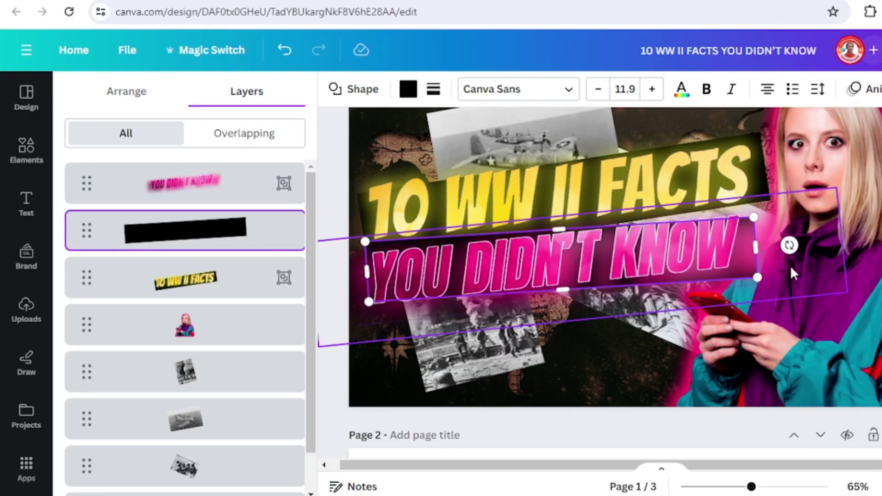
# Ungroup the "YOU DIDN'T KNOW" line and set the transparency of its blurred glow copy to 49
pyautogui.scroll(-1, 733, 296)
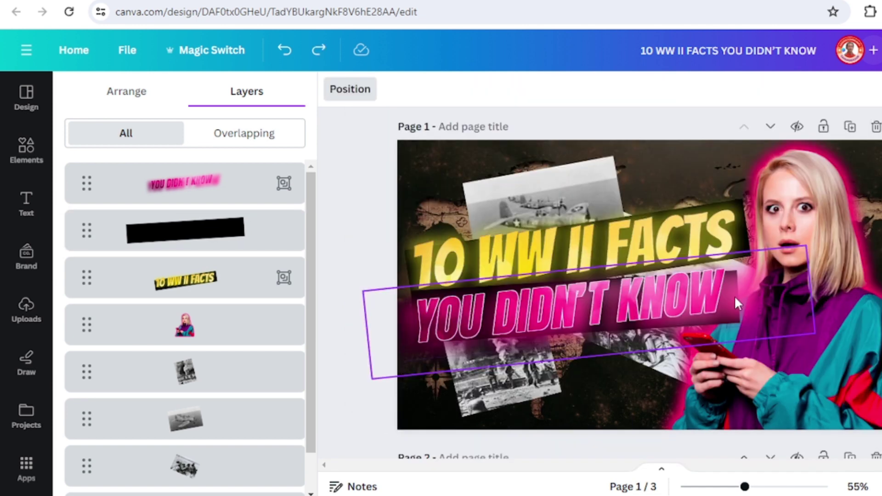
pyautogui.click(734, 296)
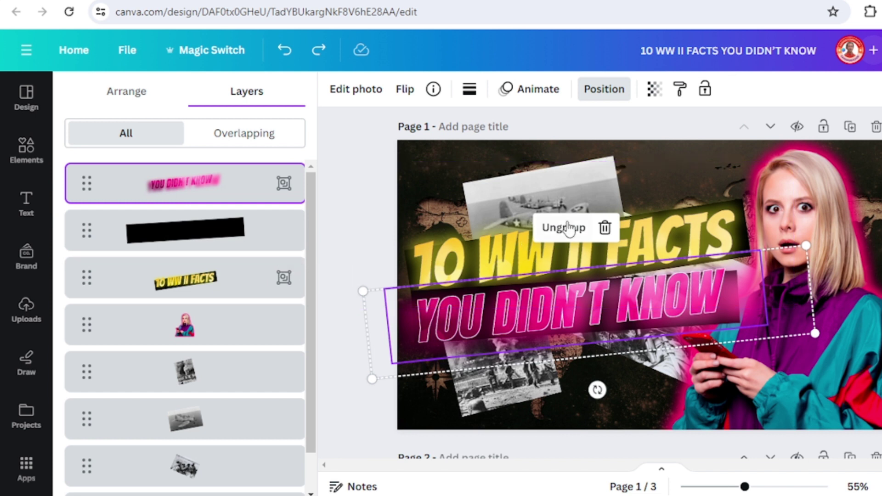
pyautogui.click(569, 238)
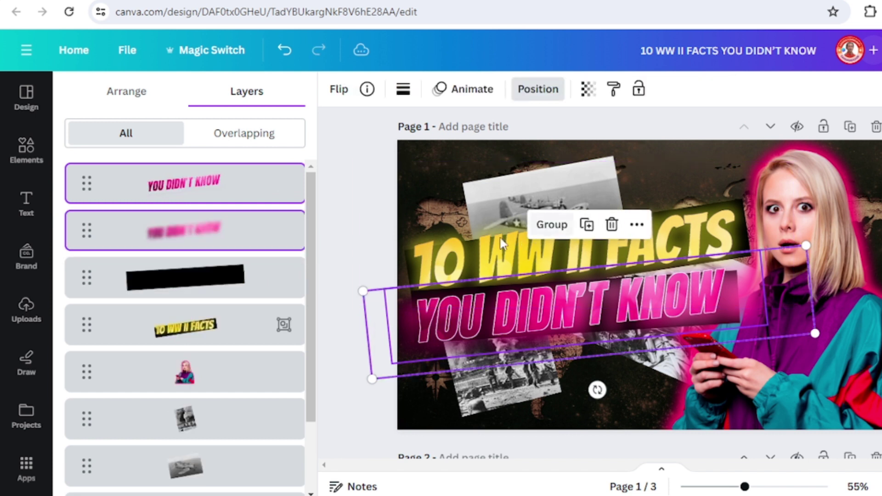
pyautogui.click(199, 239)
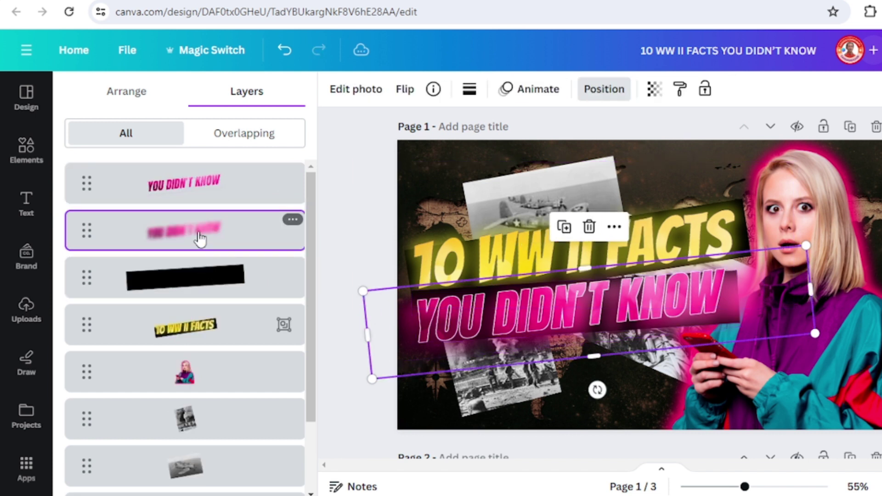
pyautogui.click(654, 92)
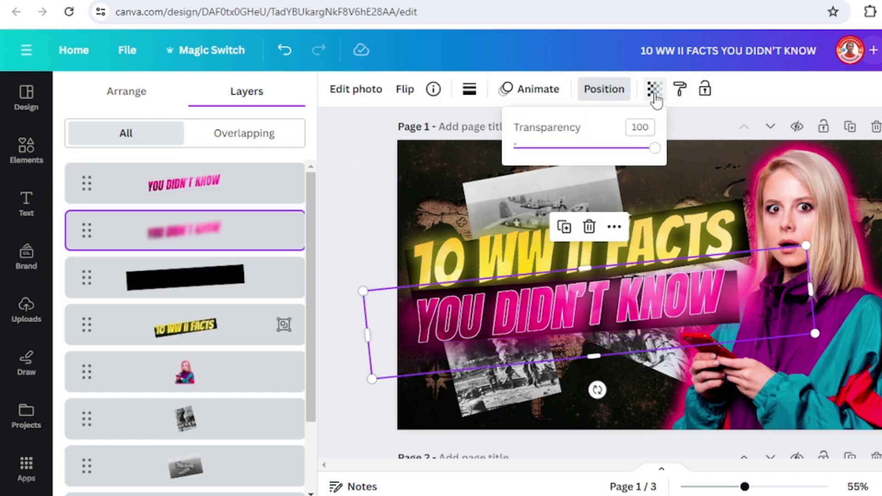
pyautogui.click(586, 148)
pyautogui.moveTo(576, 155); pyautogui.dragTo(585, 156)
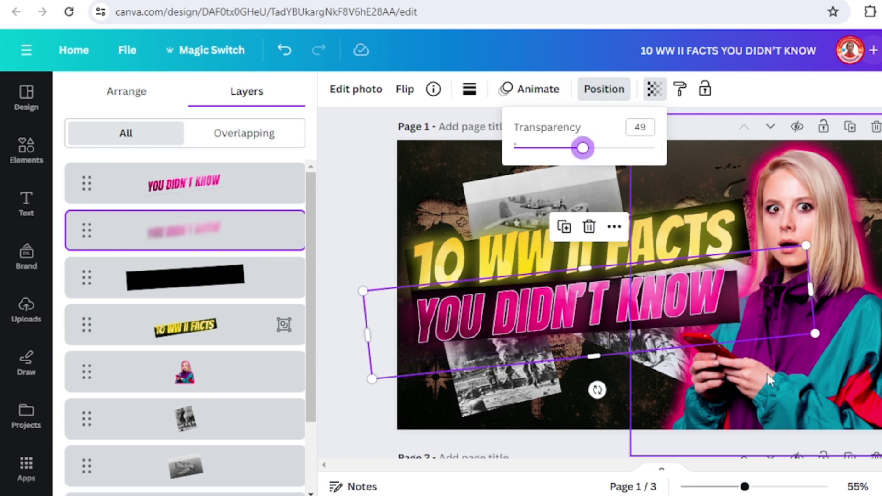
pyautogui.click(705, 486)
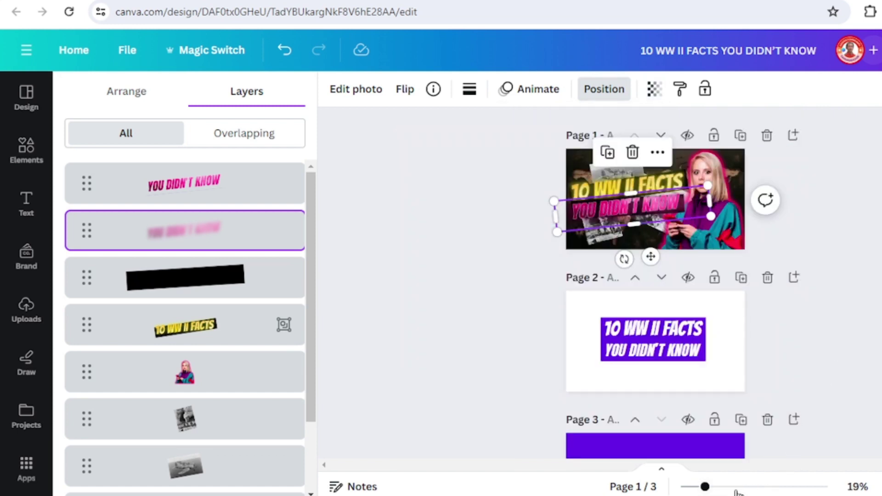
pyautogui.moveTo(730, 486); pyautogui.dragTo(746, 487)
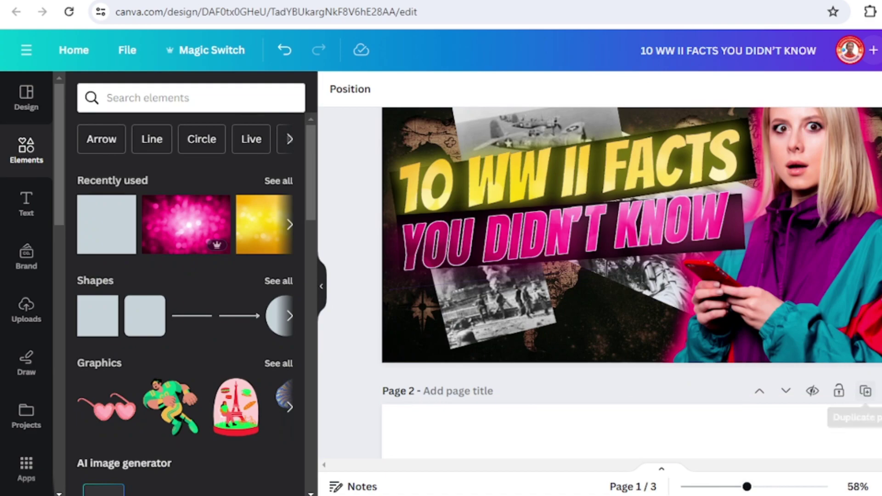
pyautogui.scroll(1, 631, 263)
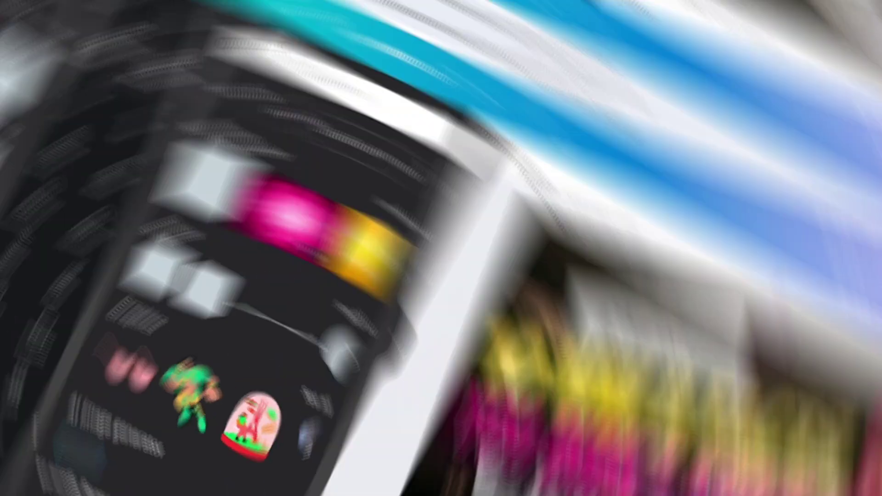